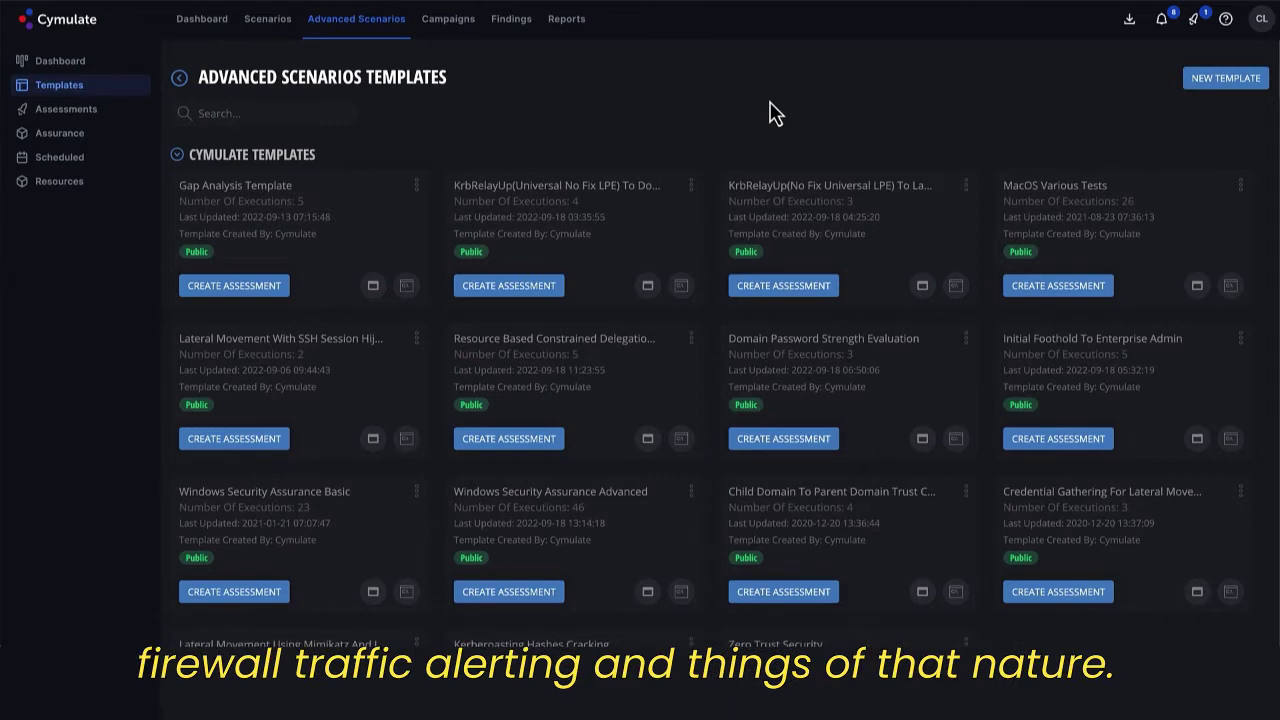
Start a new template and add the 'nmap: scan Microsoft Exchange' execution found by searching 'proxyno'
left_click(1199, 88)
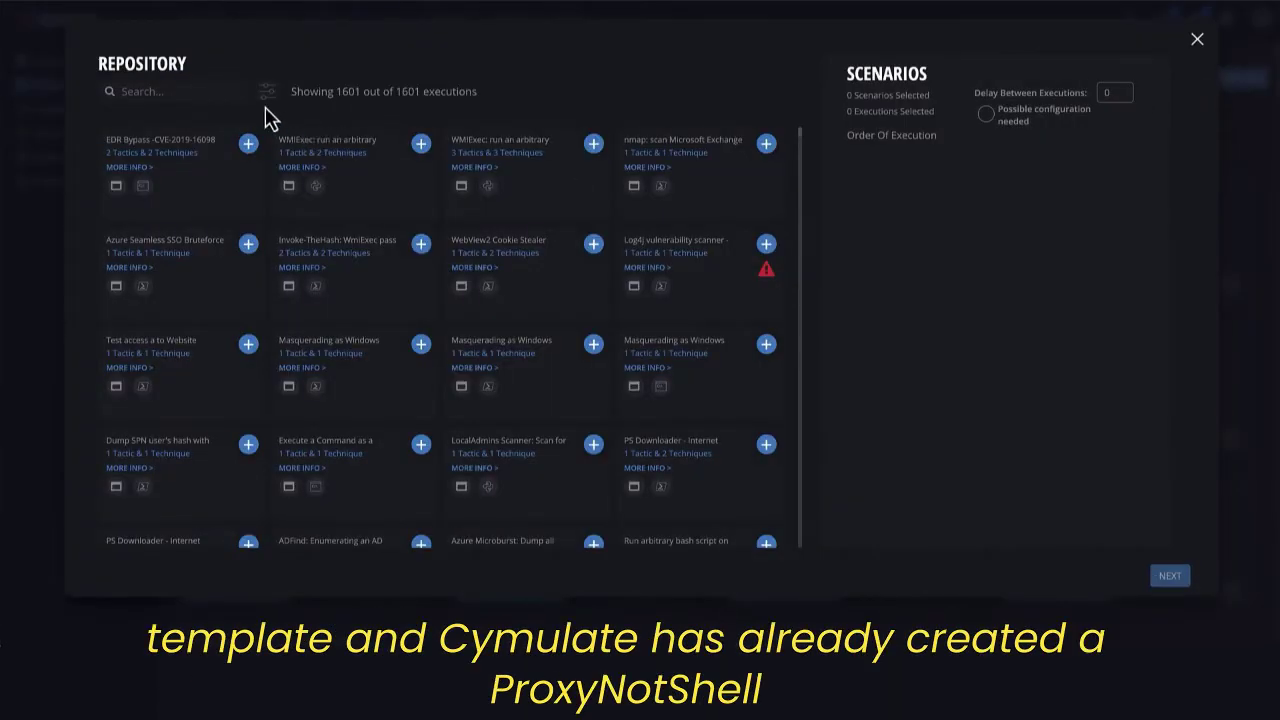
left_click(222, 91)
type("p")
type("roxyno")
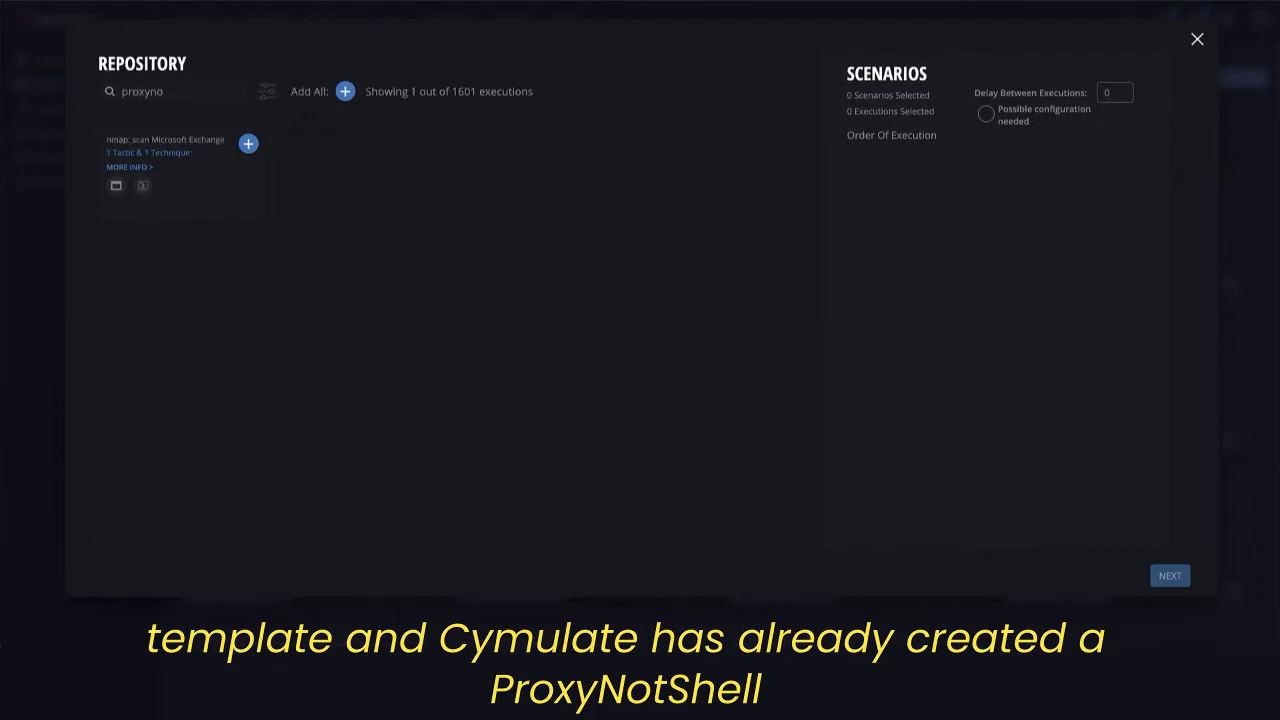
left_click(248, 145)
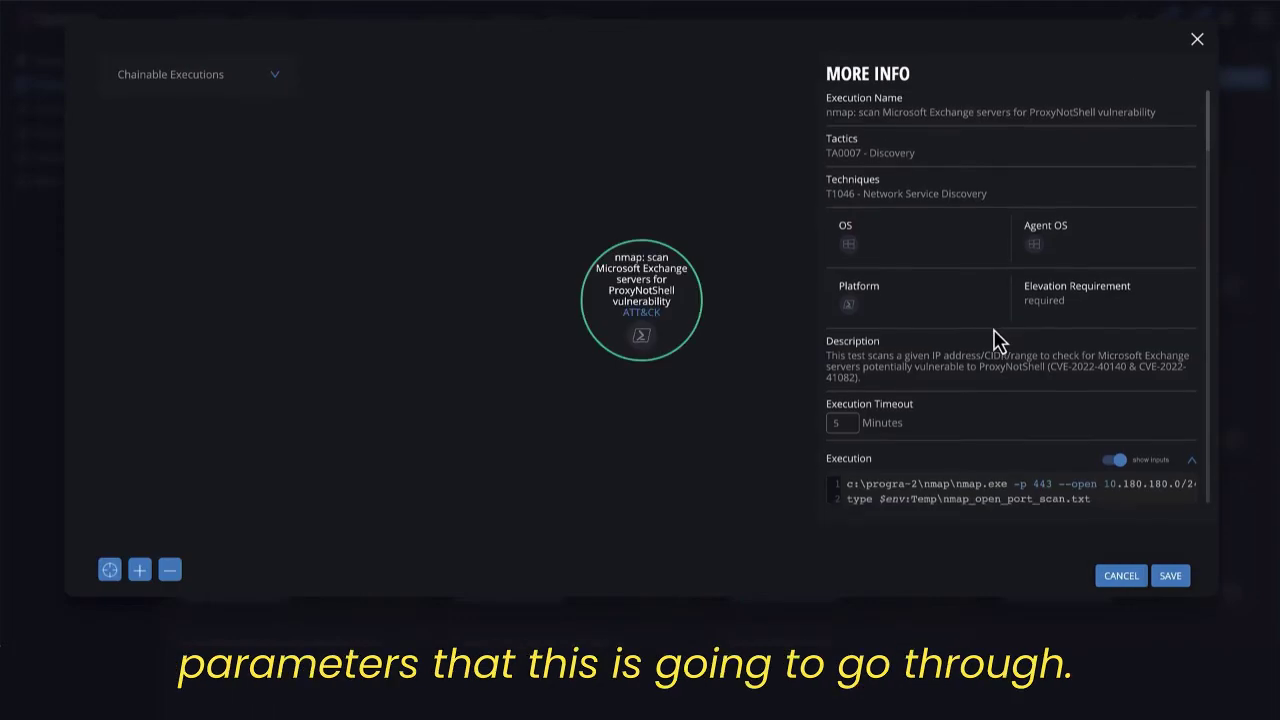
Set the nmap scenario's remote_host parameter to the 172.16.2.0/24 range and save the configuration
scroll(997, 340, "down", 1)
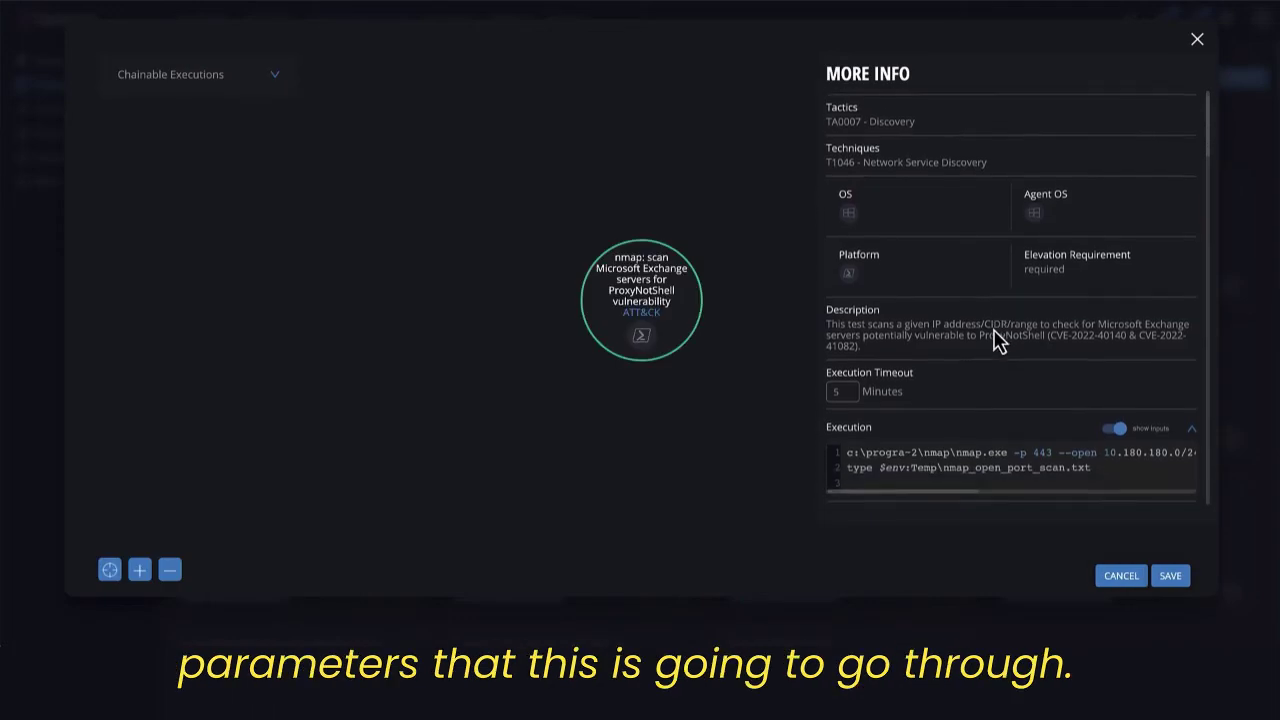
scroll(997, 340, "down", 3)
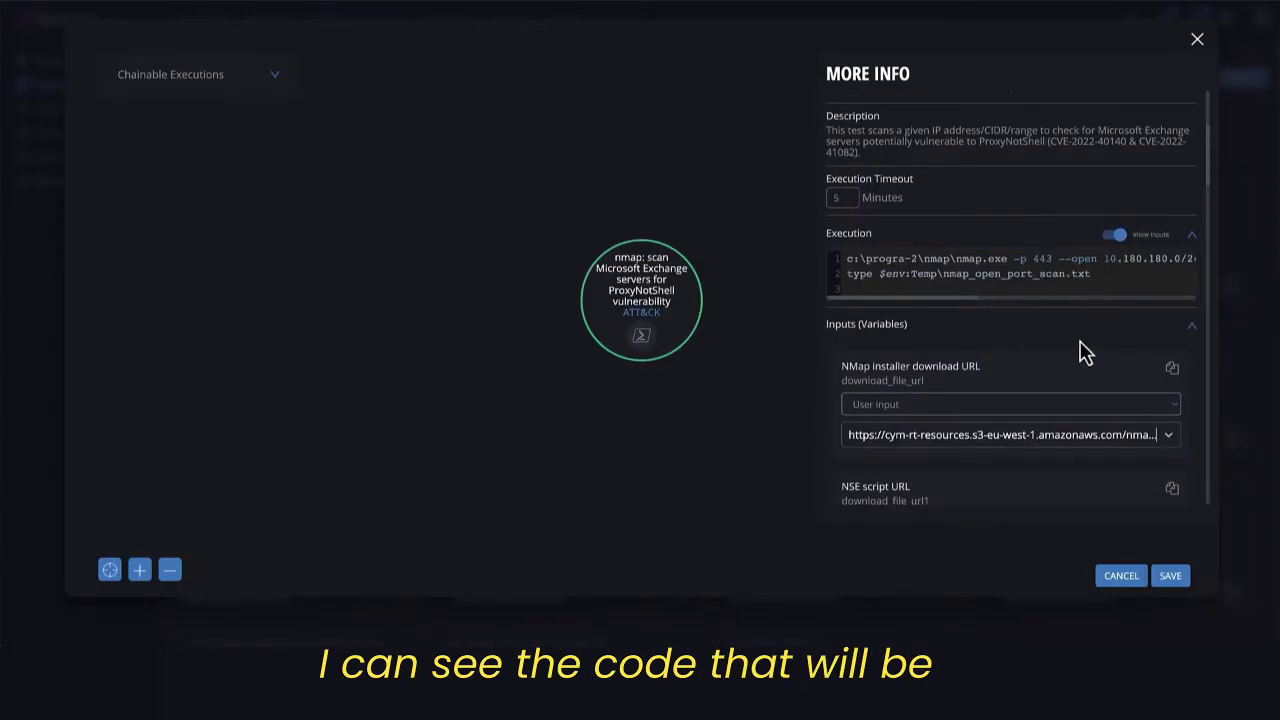
scroll(1080, 352, "down", 1)
scroll(1080, 352, "down", 1)
scroll(1078, 351, "down", 2)
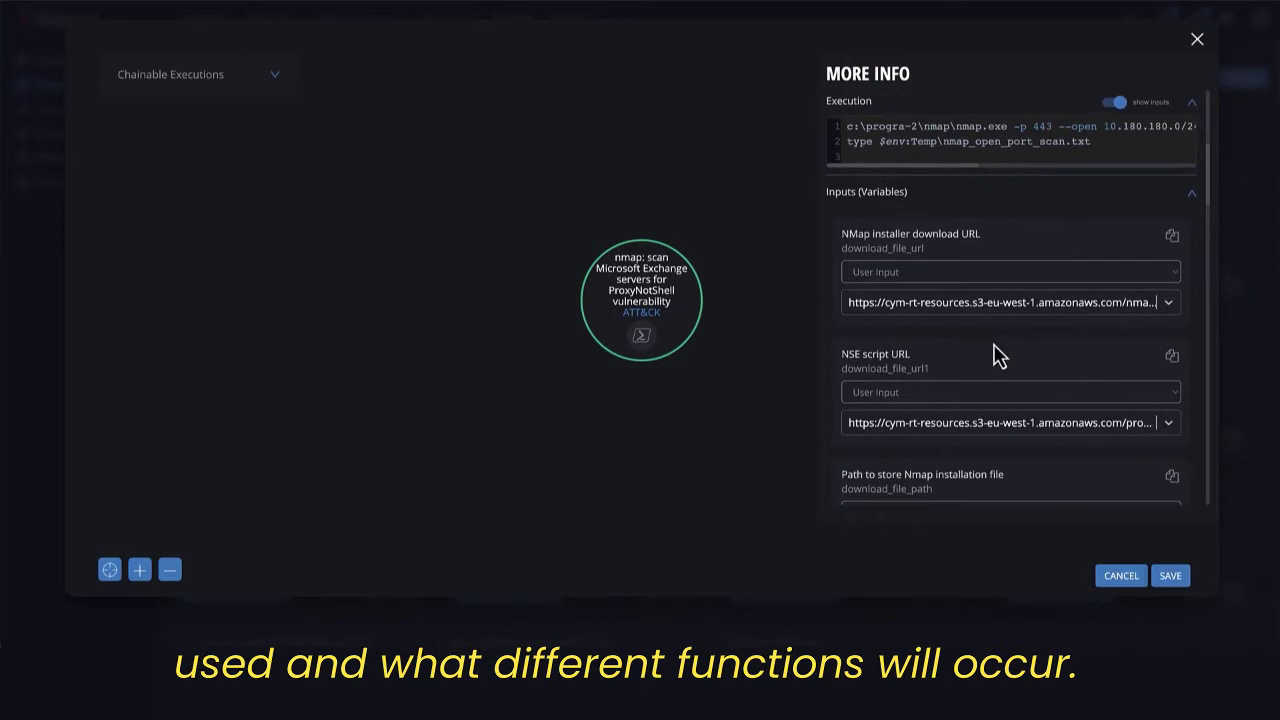
scroll(997, 355, "down", 1)
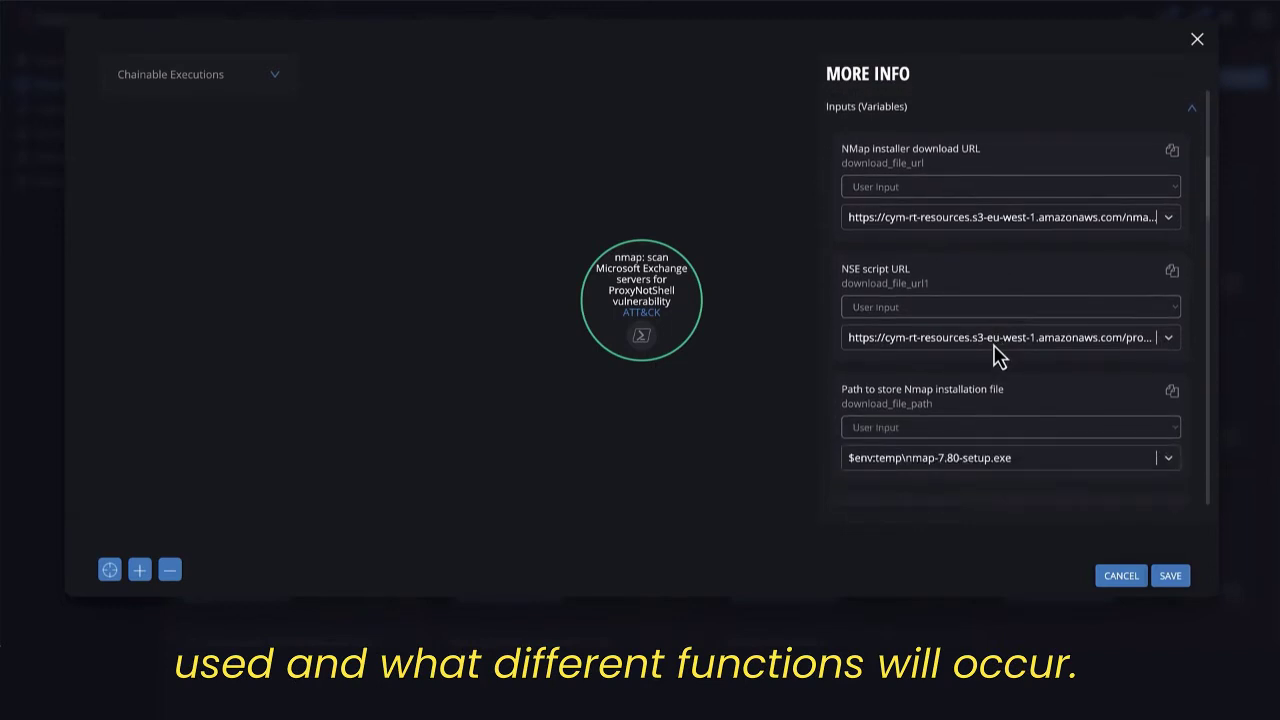
scroll(997, 355, "down", 1)
scroll(997, 355, "down", 1)
scroll(997, 357, "down", 2)
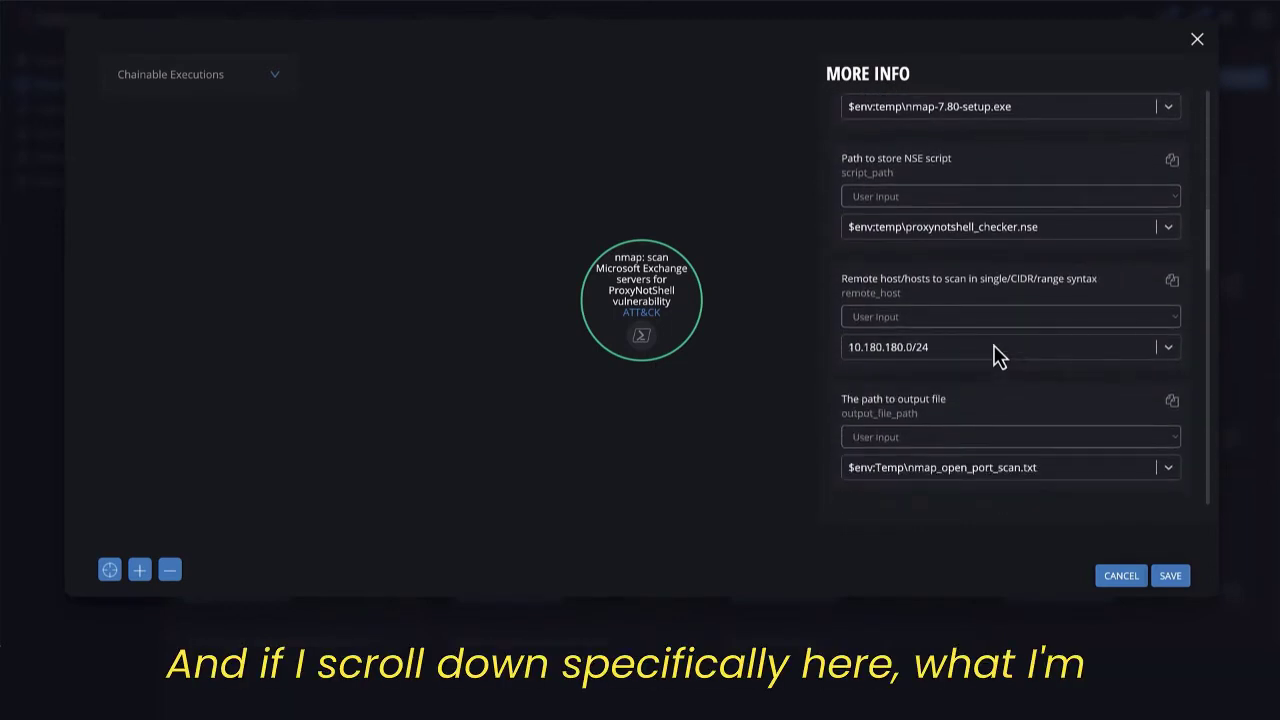
left_click(964, 357)
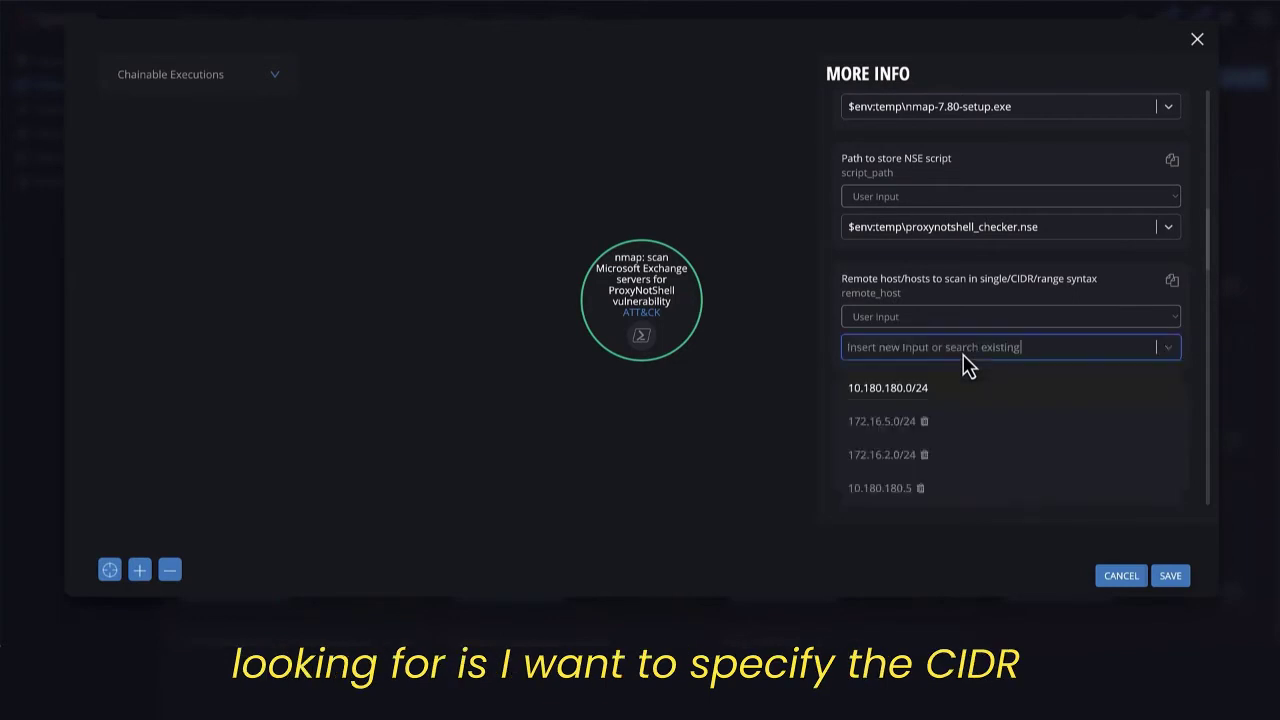
left_click(862, 458)
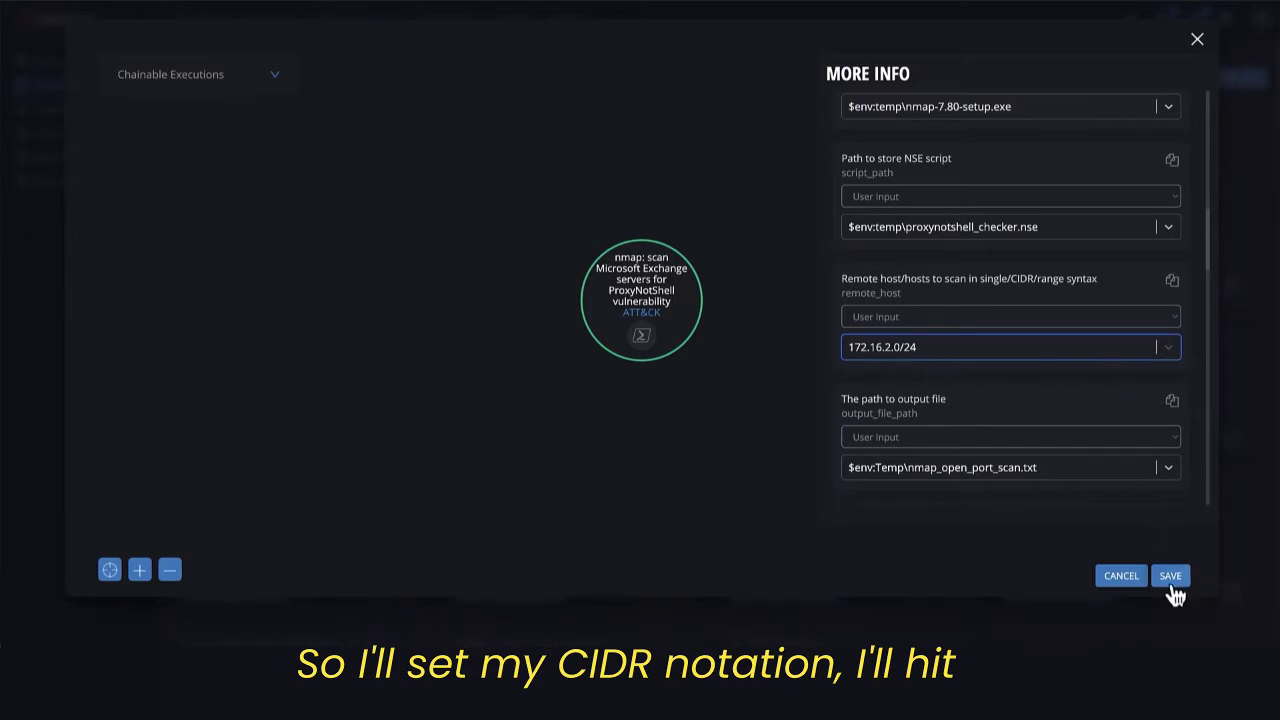
left_click(1171, 580)
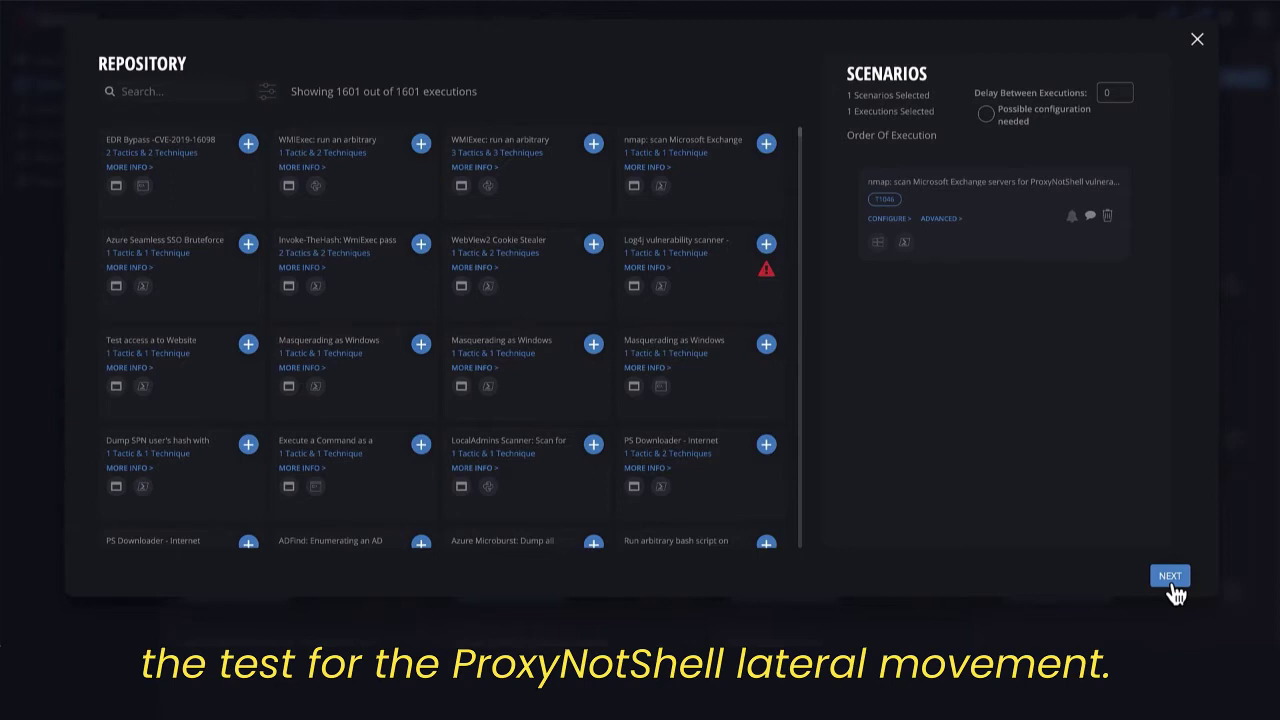
Name the template ProxyNotShellCheck, describe it as 'testing for PNS', and save it
left_click(1170, 577)
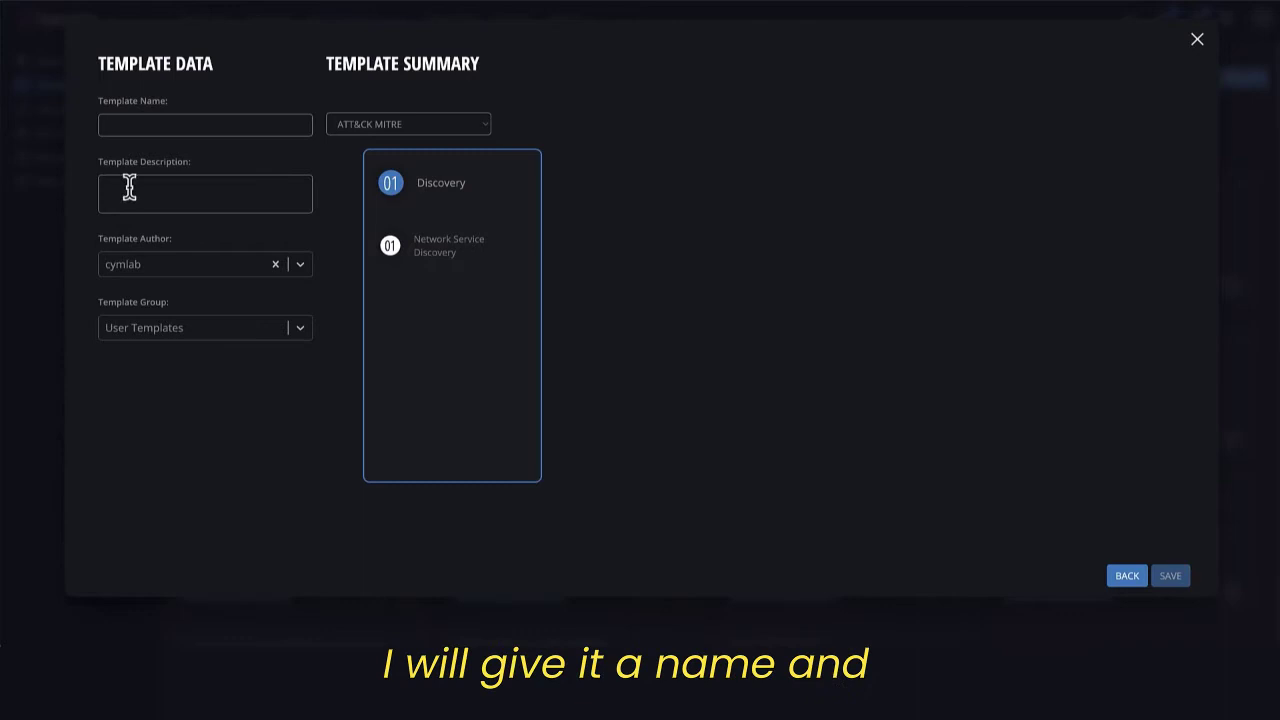
left_click(160, 131)
type("Proxy")
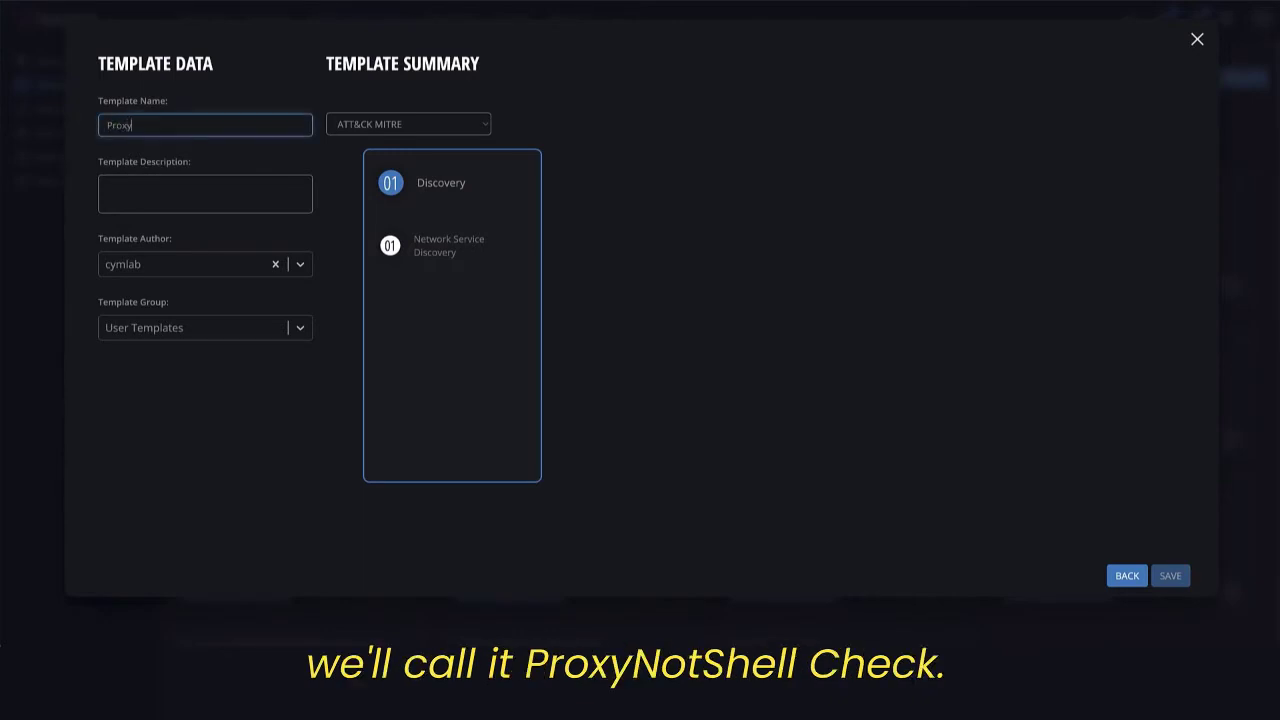
type("NotShellChe")
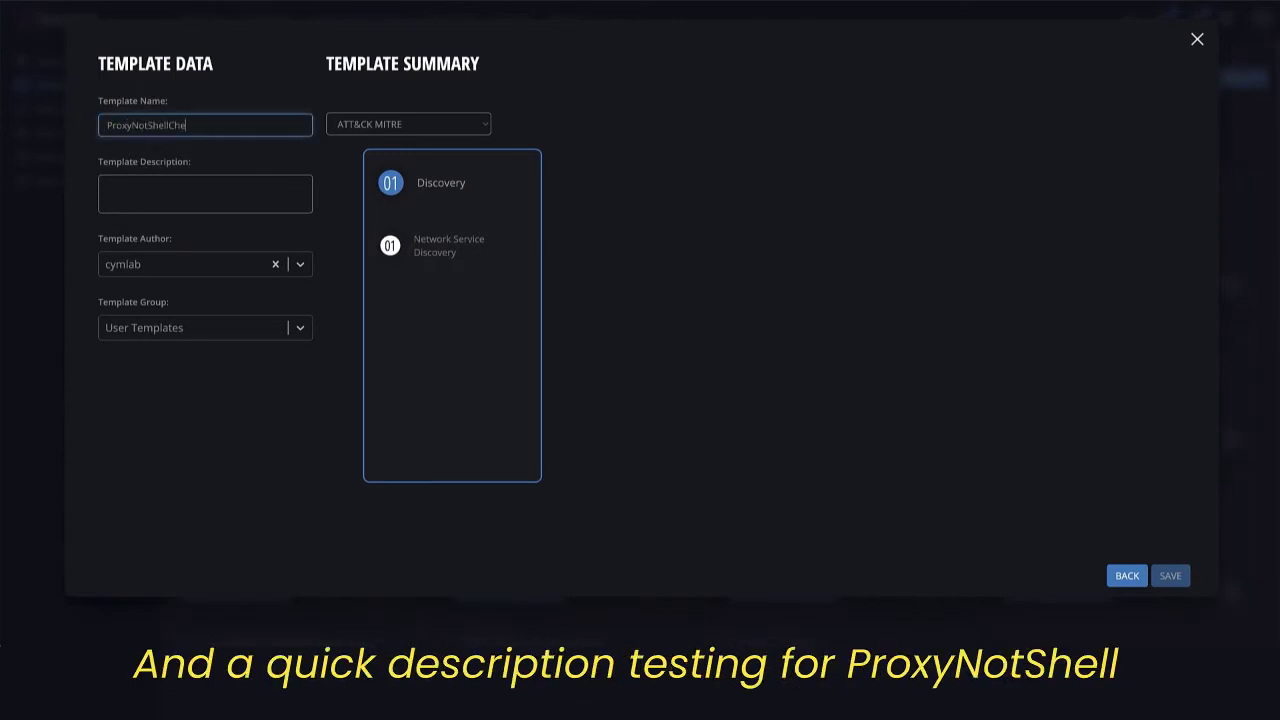
type("ck")
key("Tab")
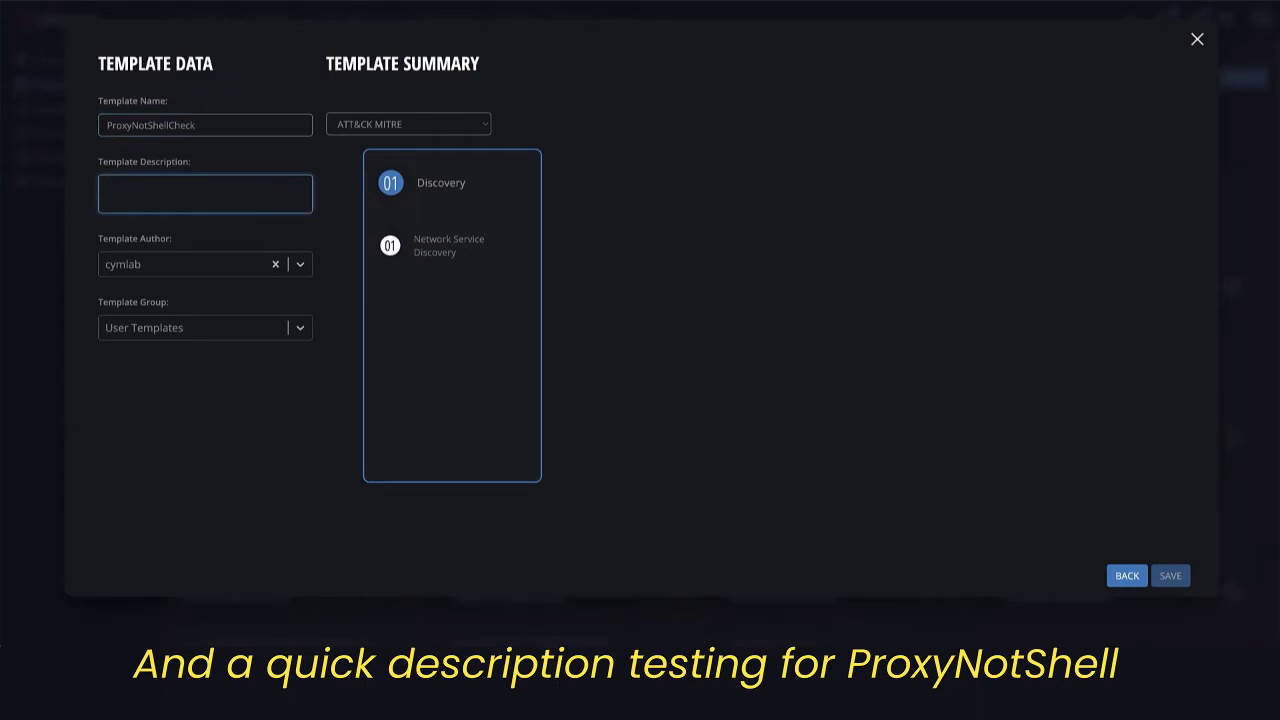
type("testing fo")
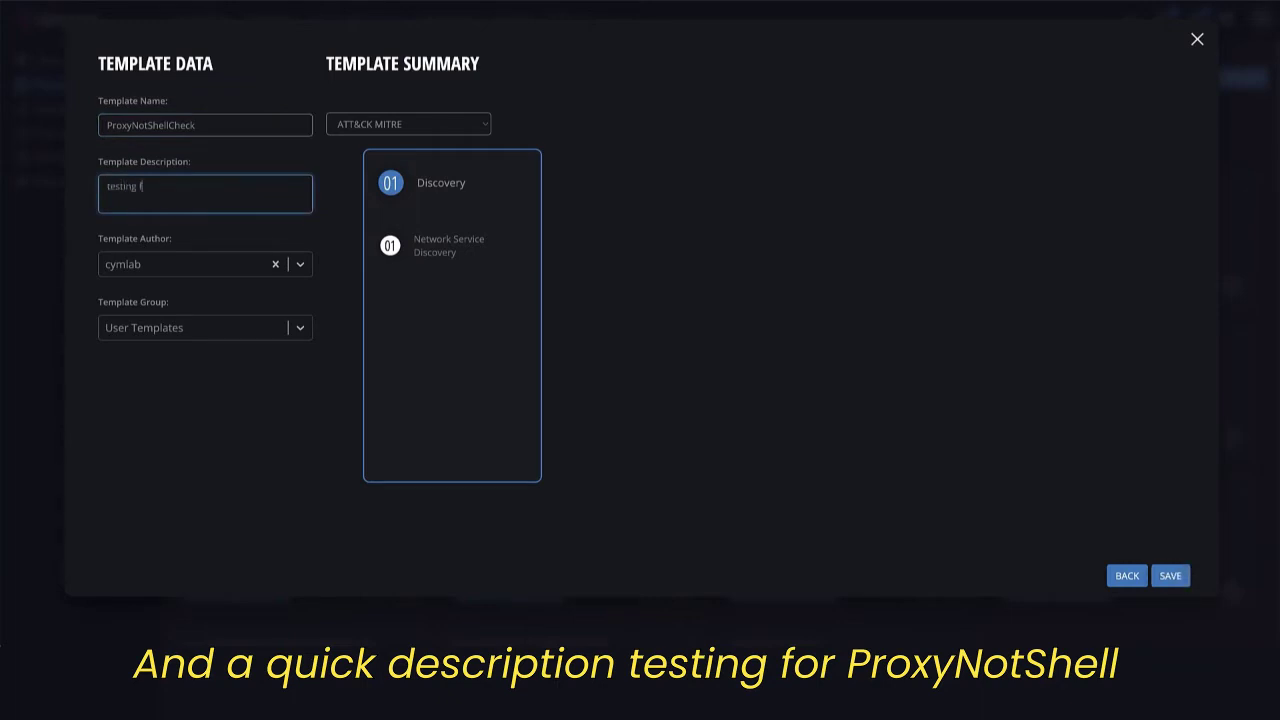
type("r PNS")
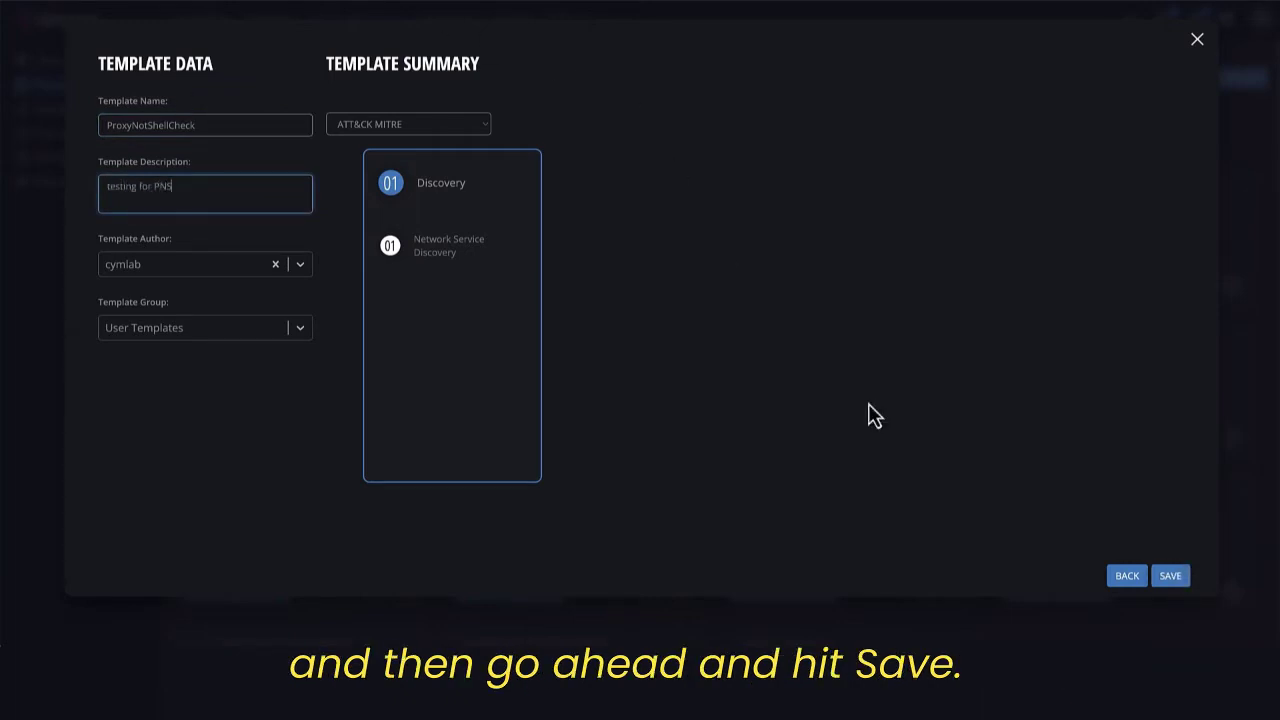
left_click(1197, 586)
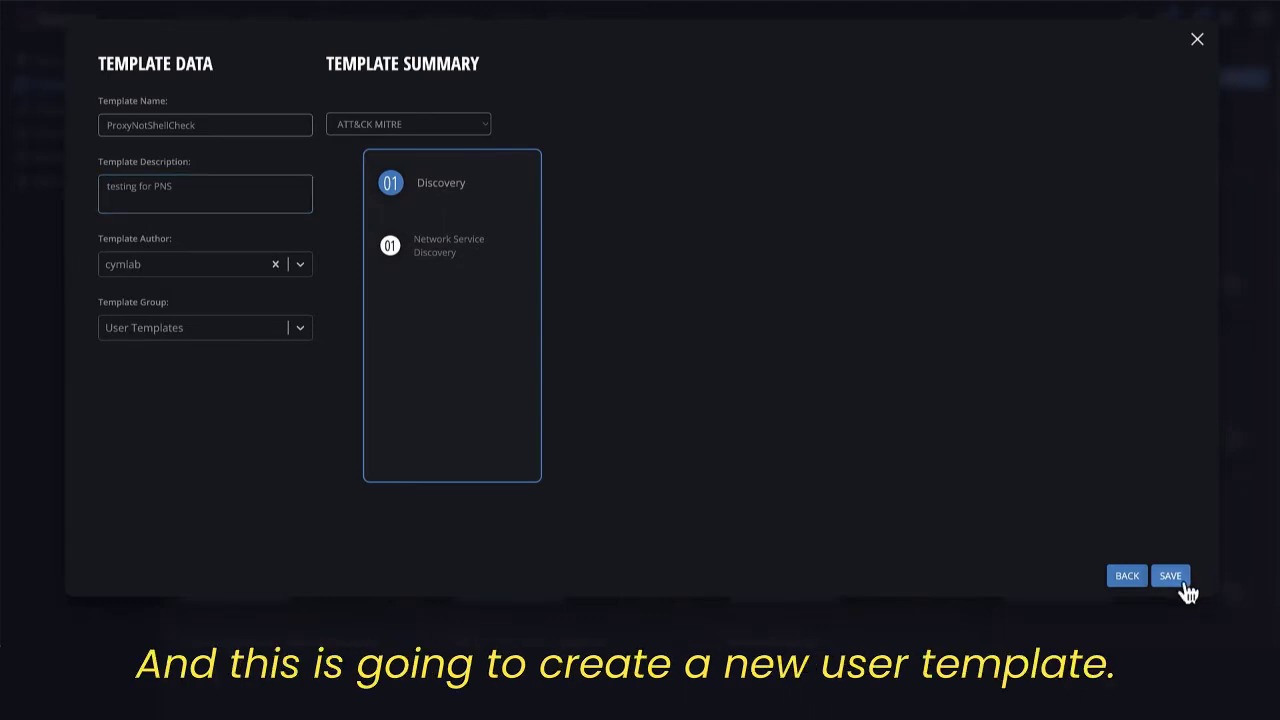
left_click(1183, 581)
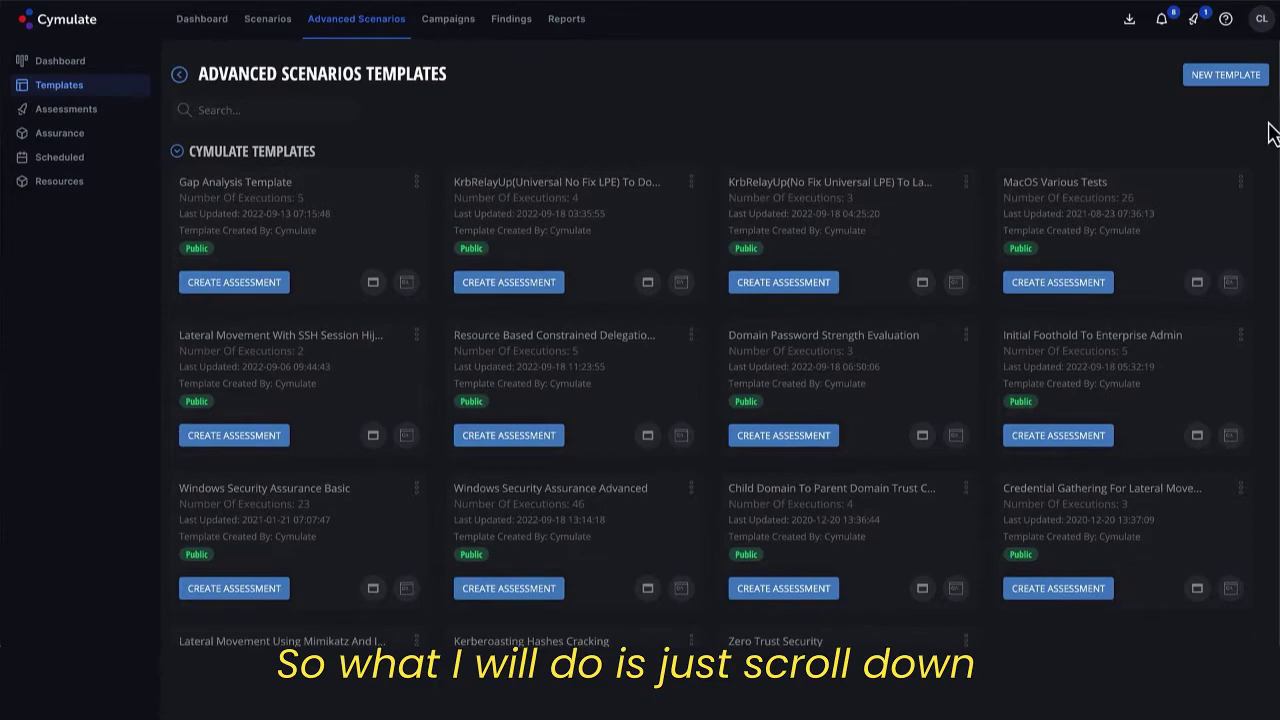
Scroll down the templates page to the User Templates section showing ProxyNotShellCheck
scroll(1270, 130, "down", 2)
scroll(1268, 140, "down", 3)
scroll(1268, 136, "down", 3)
scroll(1268, 145, "down", 3)
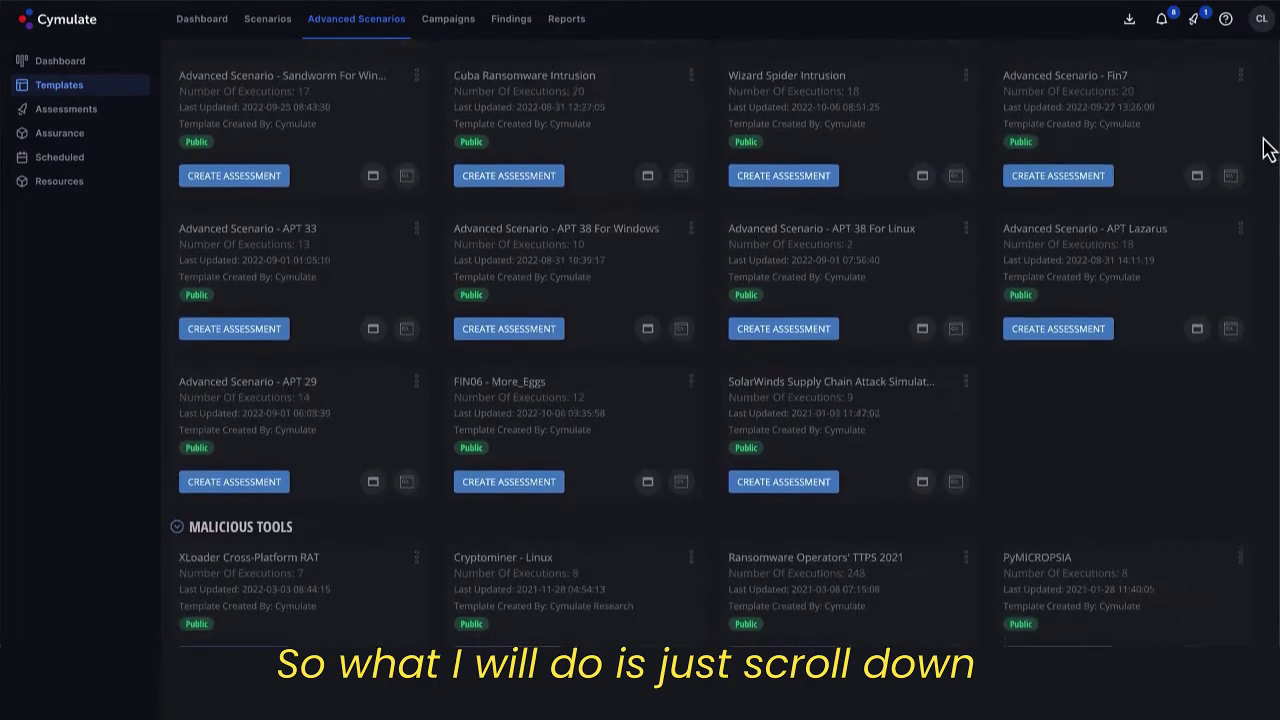
scroll(1266, 150, "down", 3)
scroll(1265, 153, "down", 3)
scroll(1265, 153, "down", 3)
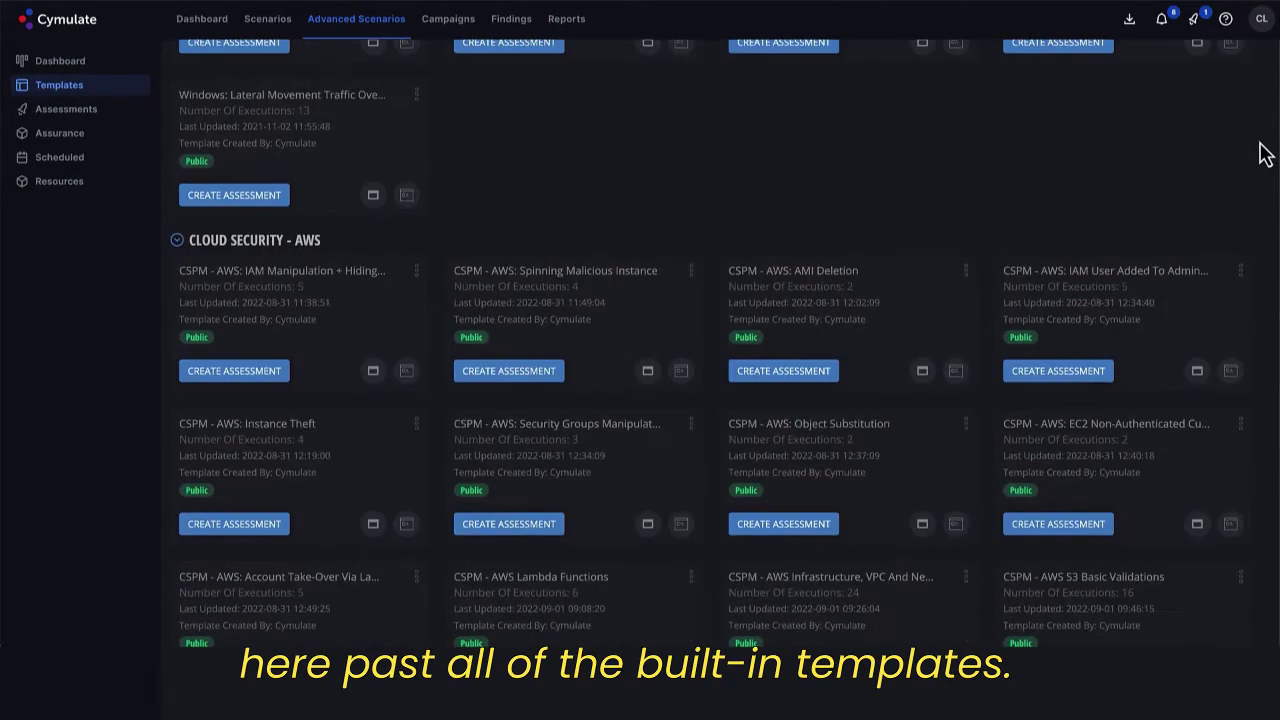
scroll(1265, 153, "down", 2)
scroll(1265, 153, "down", 3)
scroll(1265, 153, "down", 1)
scroll(1265, 153, "down", 2)
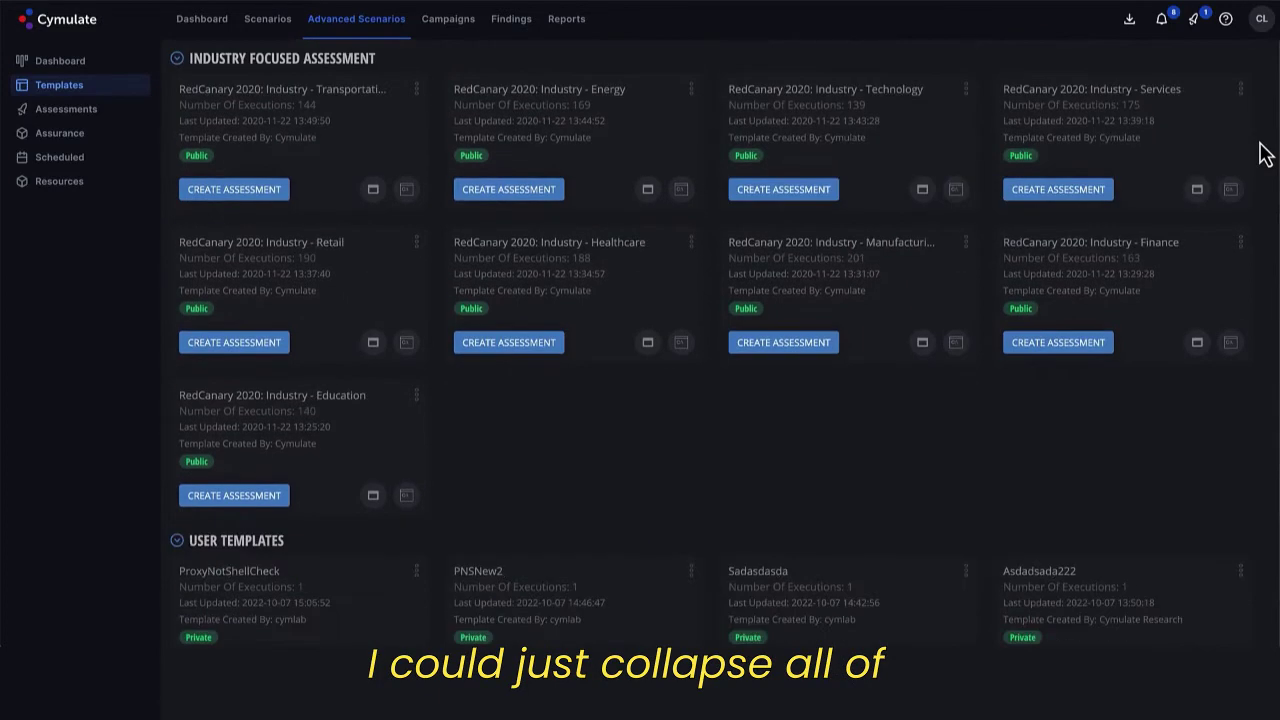
scroll(1265, 153, "down", 3)
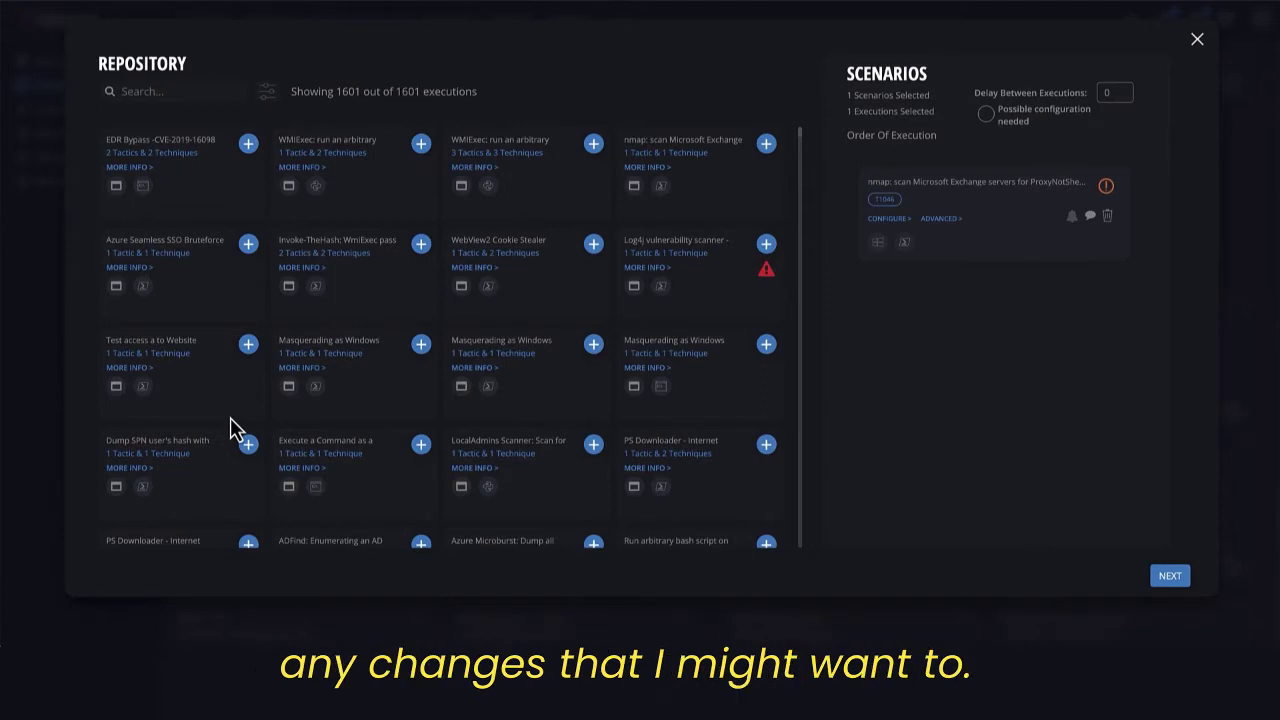
Advance past the Repository and MITRE summary (Discovery, Network Service Discovery) to assessment setup
left_click(1170, 577)
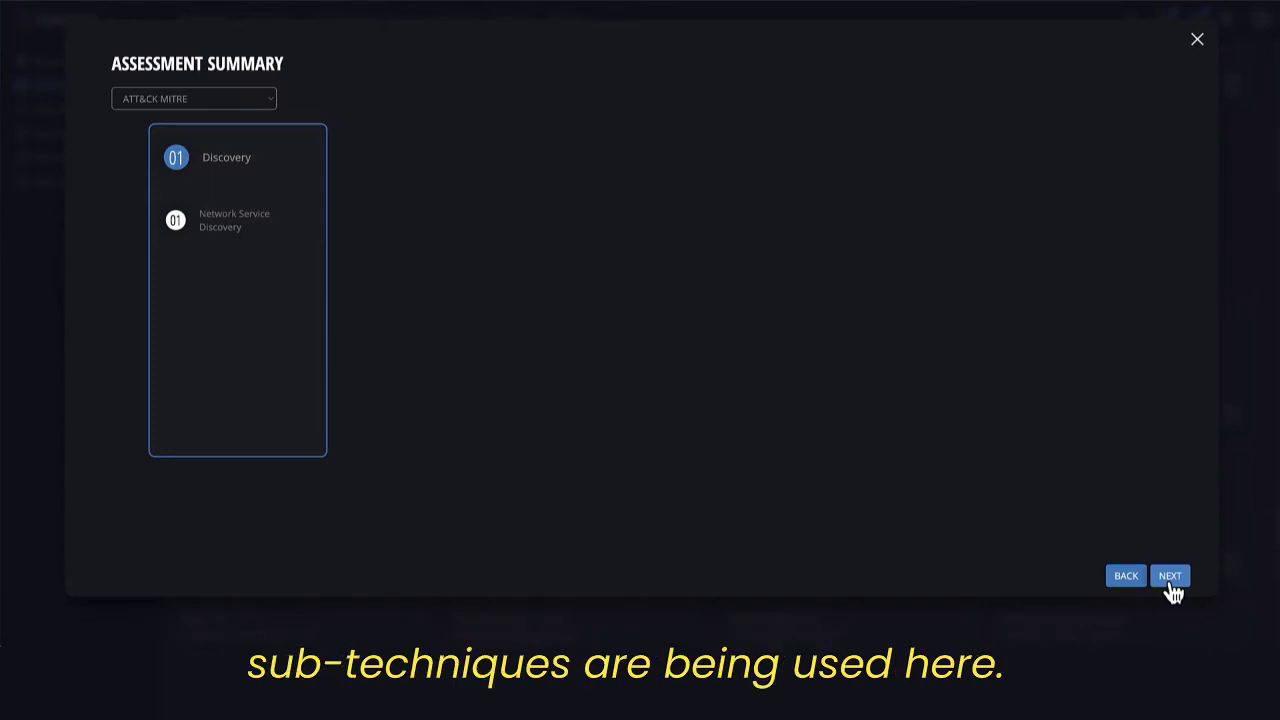
left_click(1170, 580)
Name the assessment PNSTest1, select agent SITE-WIN2012 with the NOW schedule, and save it
left_click(151, 152)
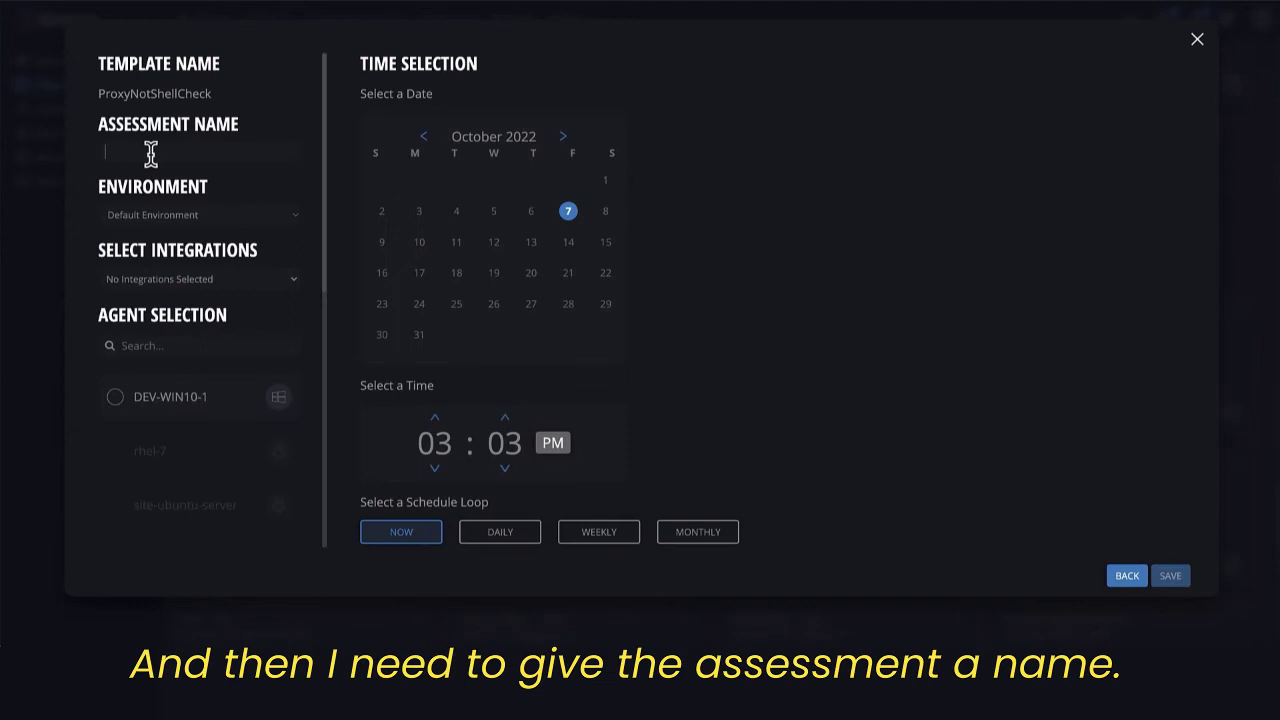
type("P")
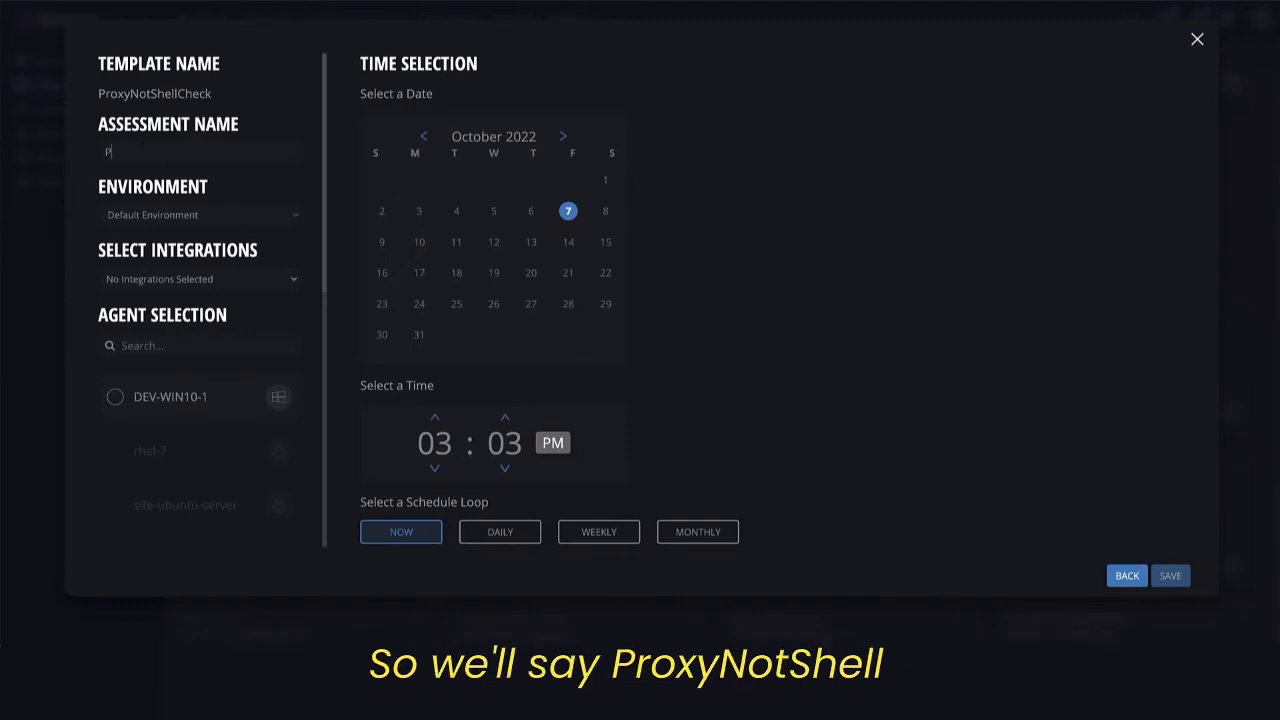
type("NS")
type("Test1")
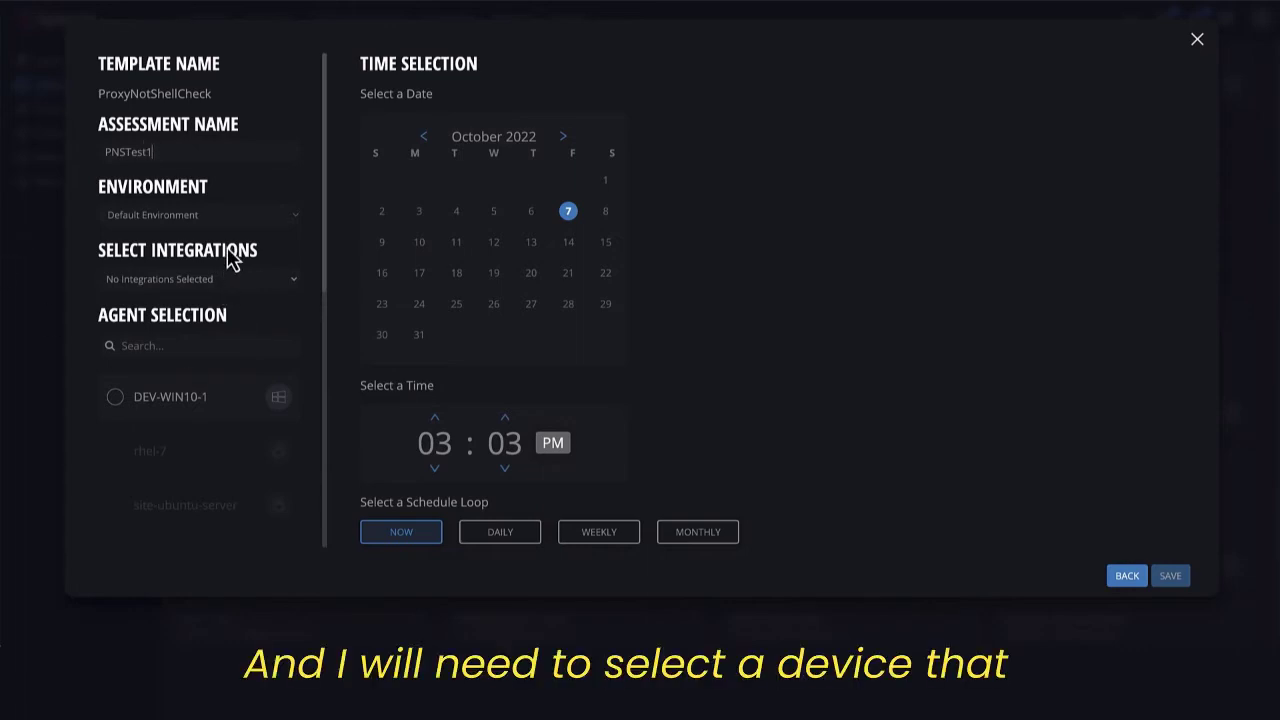
scroll(250, 460, "down", 2)
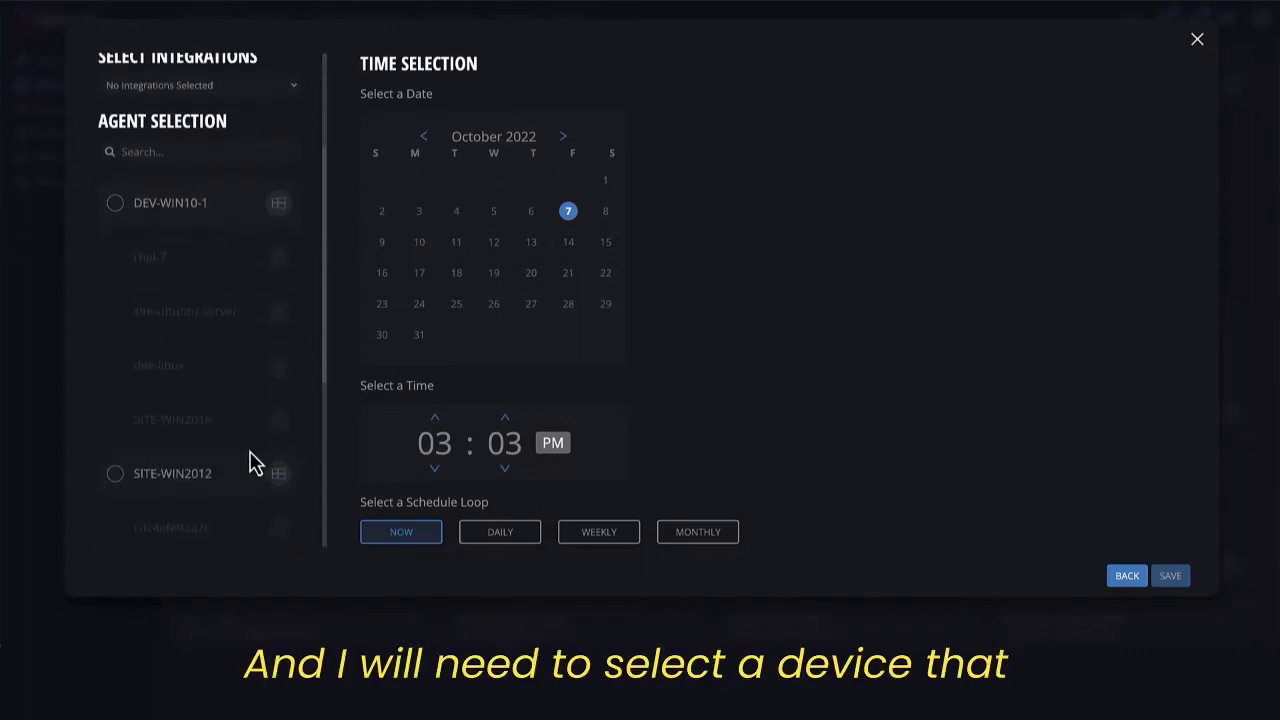
scroll(250, 460, "down", 1)
left_click(117, 428)
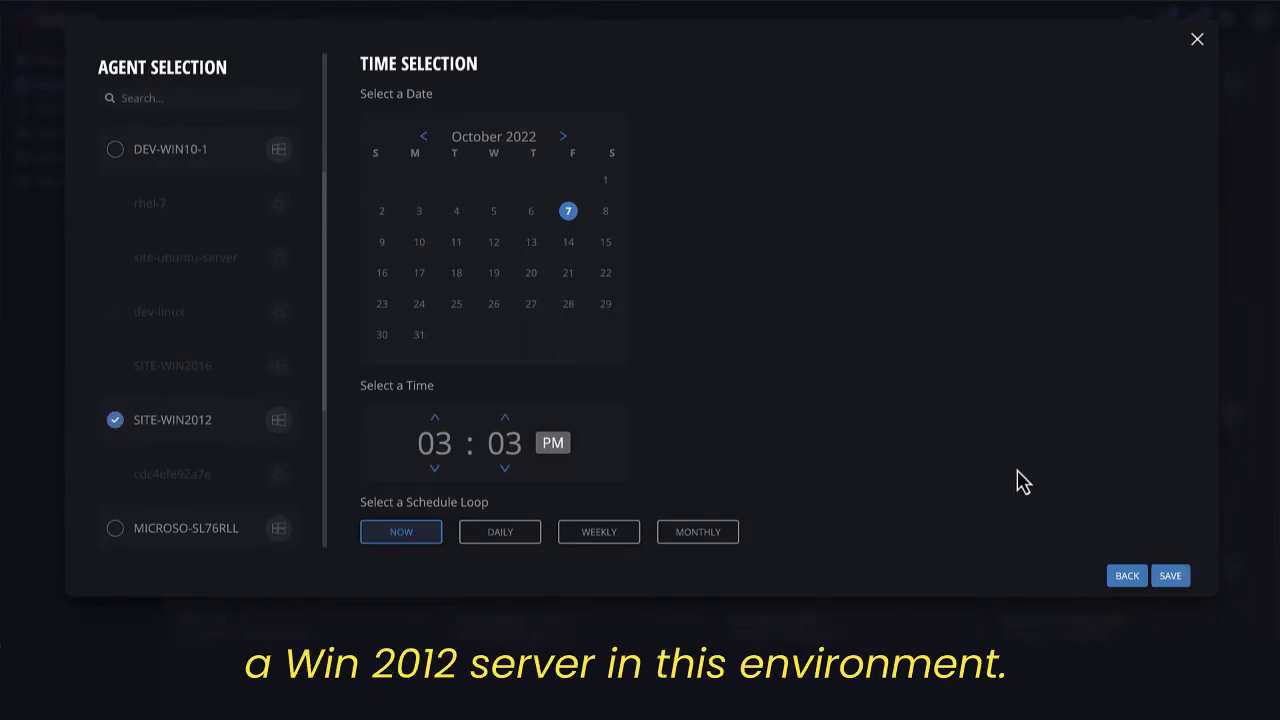
left_click(1170, 577)
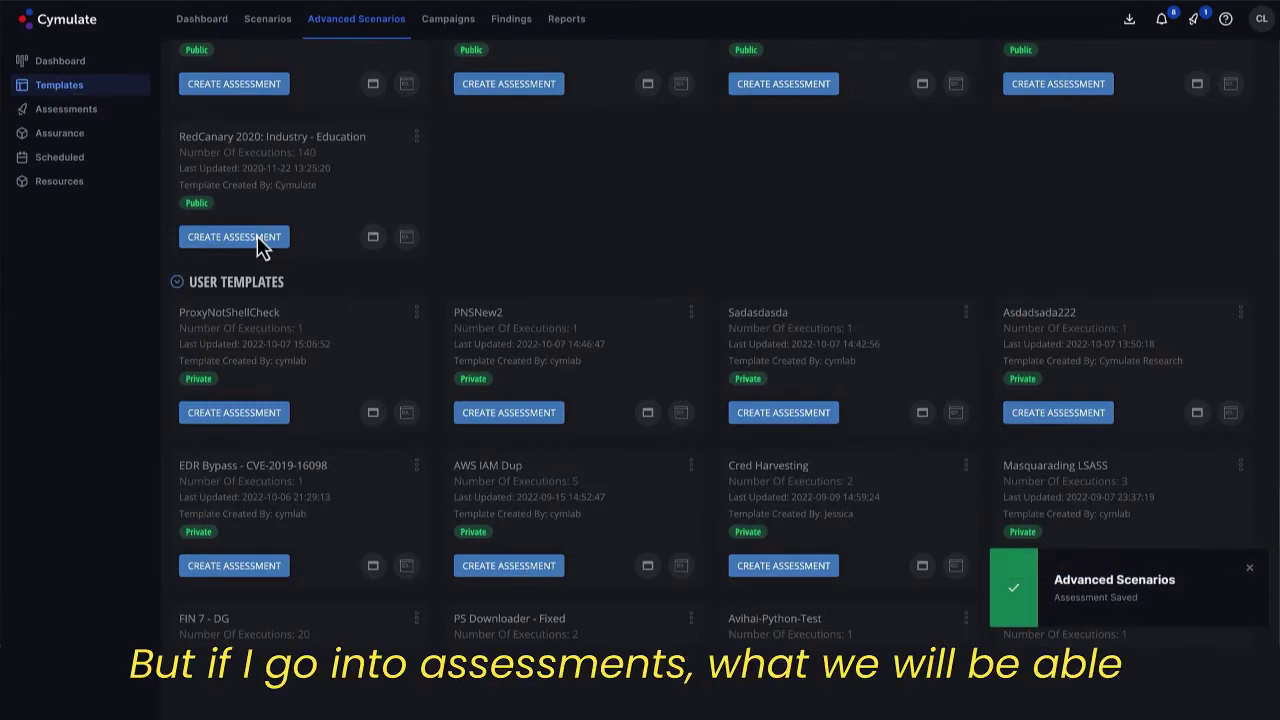
Open the Assessments list and scroll down to the pending PNSTest1 row
left_click(43, 120)
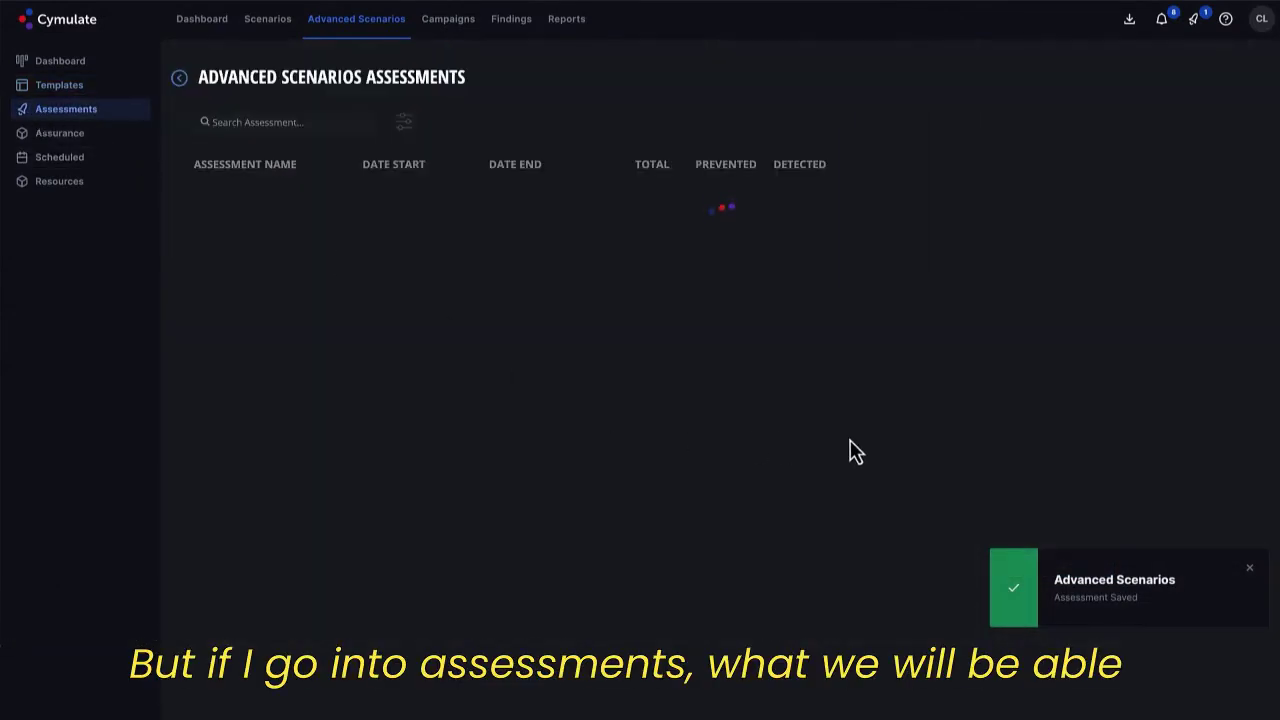
scroll(851, 449, "down", 3)
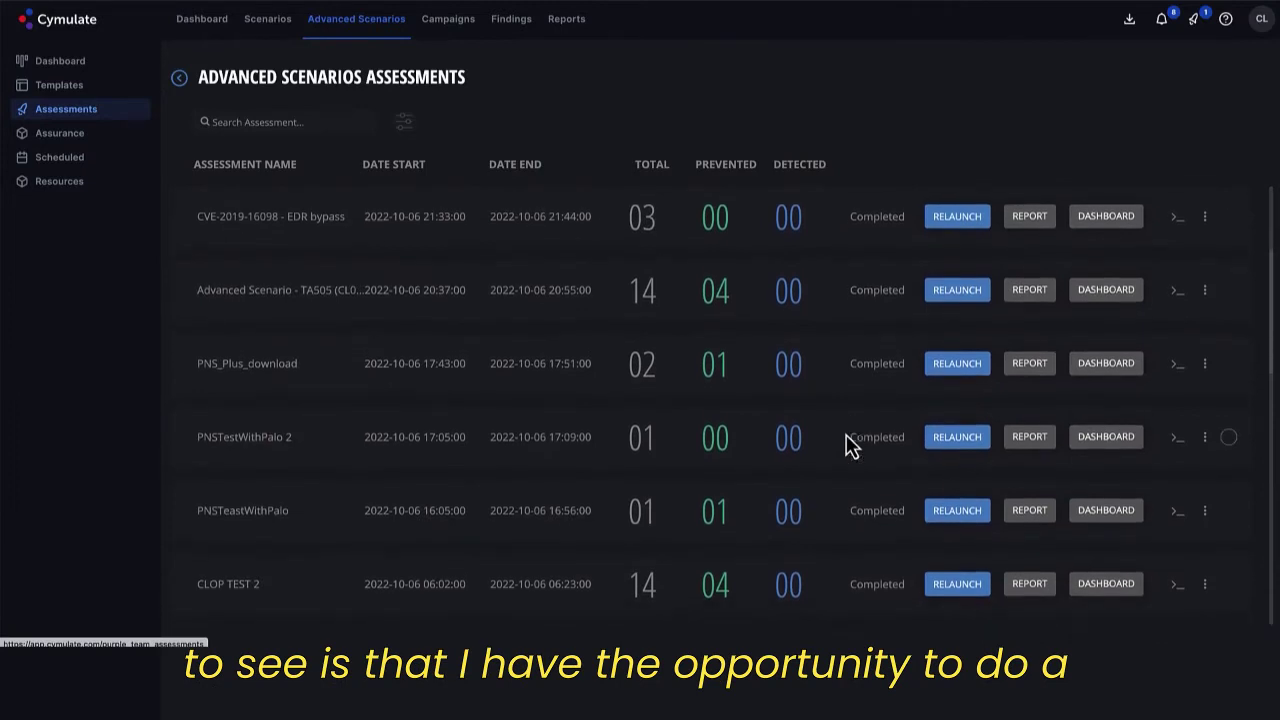
scroll(849, 443, "down", 1)
scroll(847, 445, "down", 2)
scroll(847, 445, "down", 2)
scroll(847, 440, "down", 1)
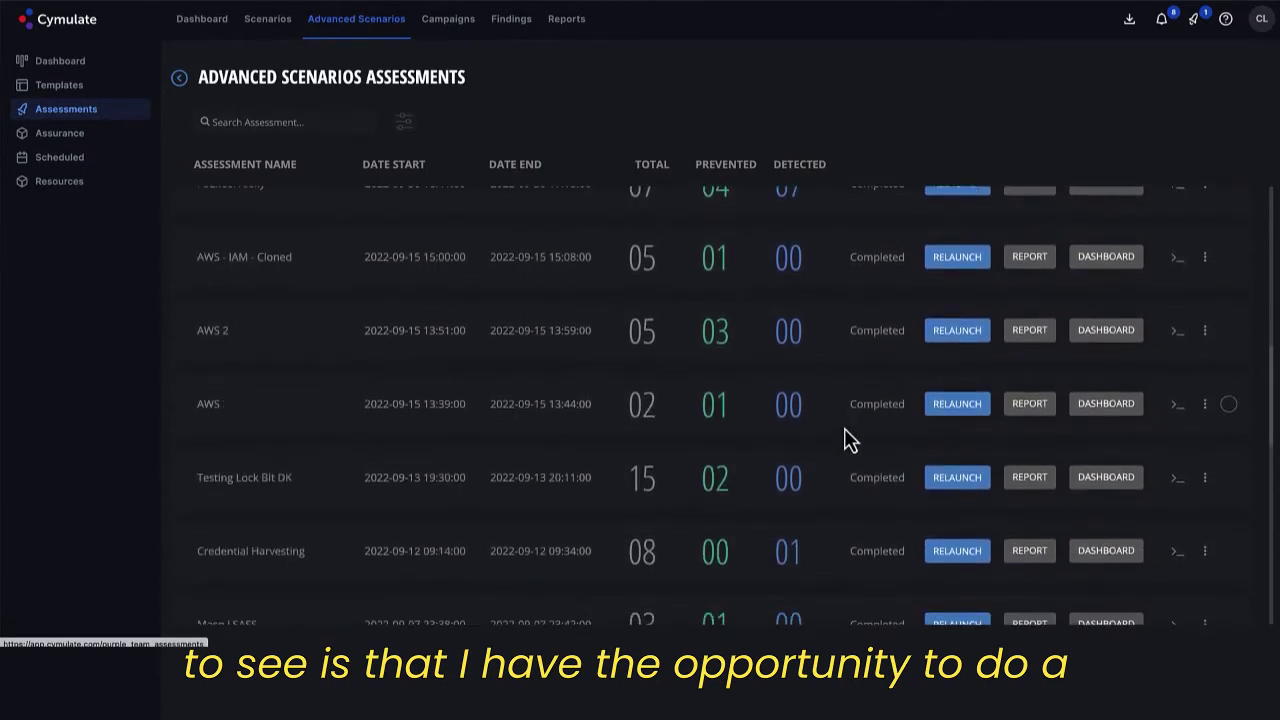
scroll(847, 440, "down", 4)
scroll(847, 440, "up", 2)
scroll(847, 440, "up", 3)
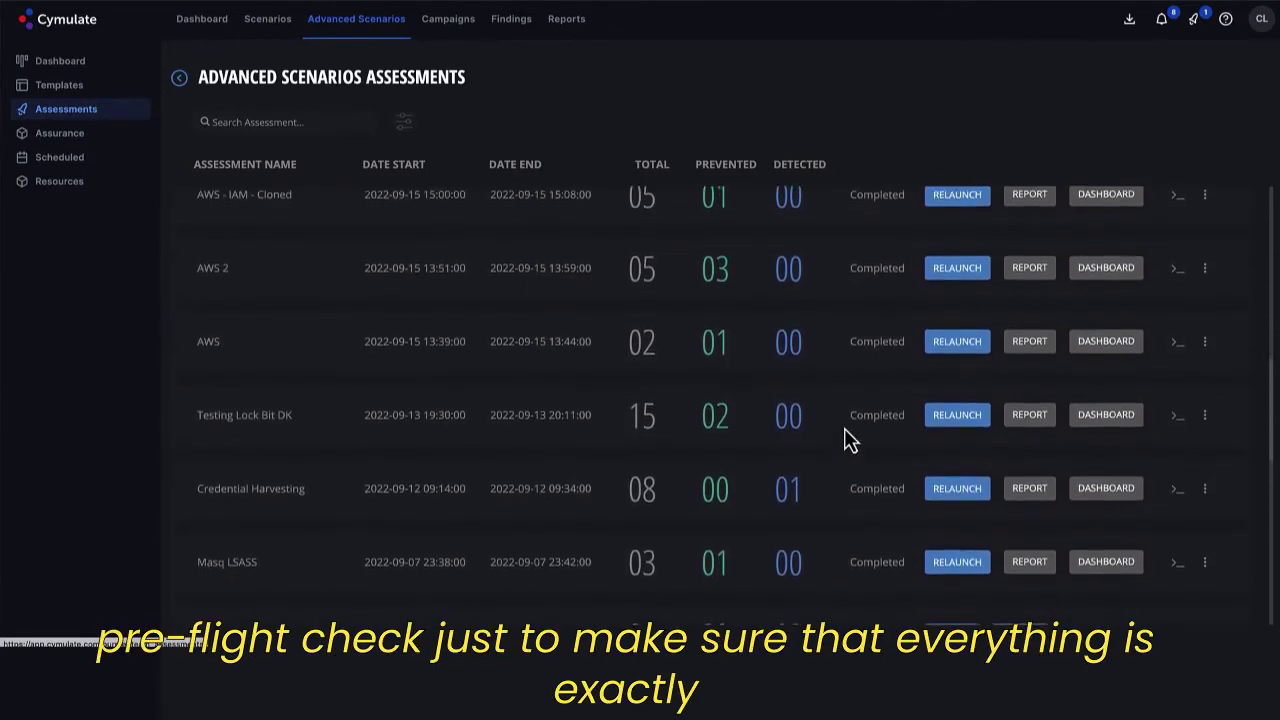
scroll(847, 440, "down", 1)
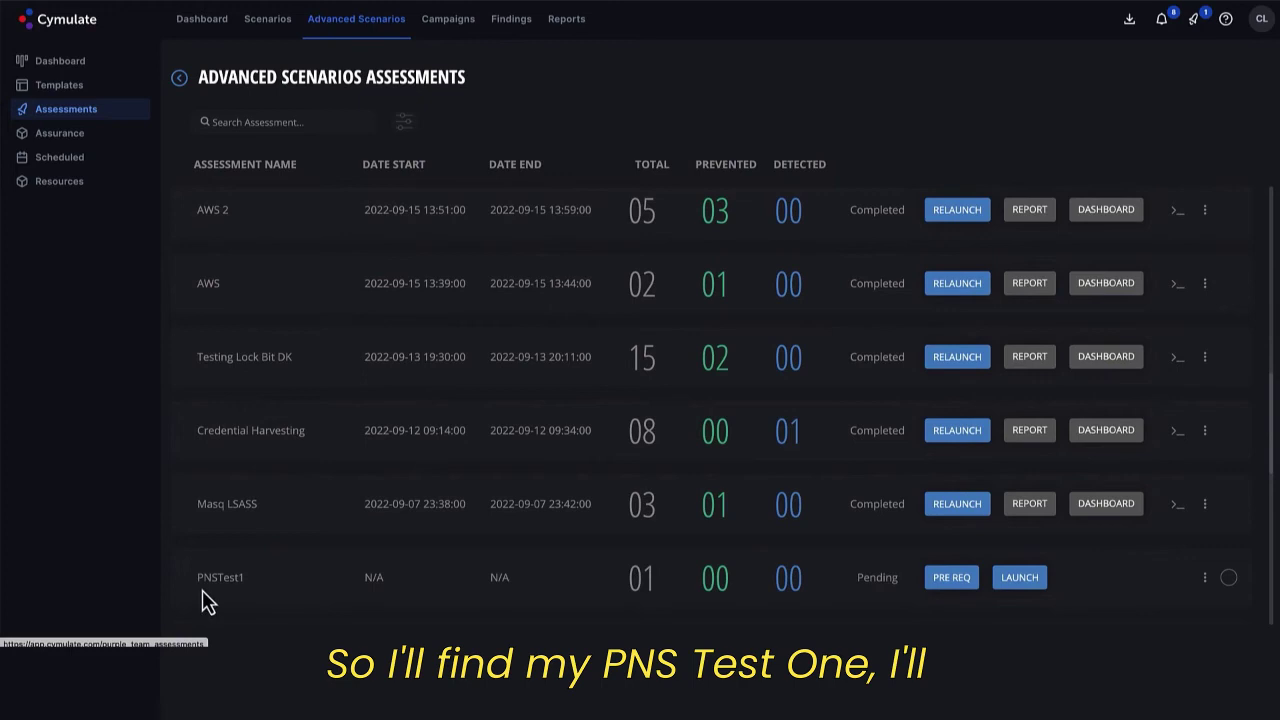
Run the PNSTest1 readiness check on SITE-WIN2012 and expand the nmap execution's prerequisite details
left_click(952, 582)
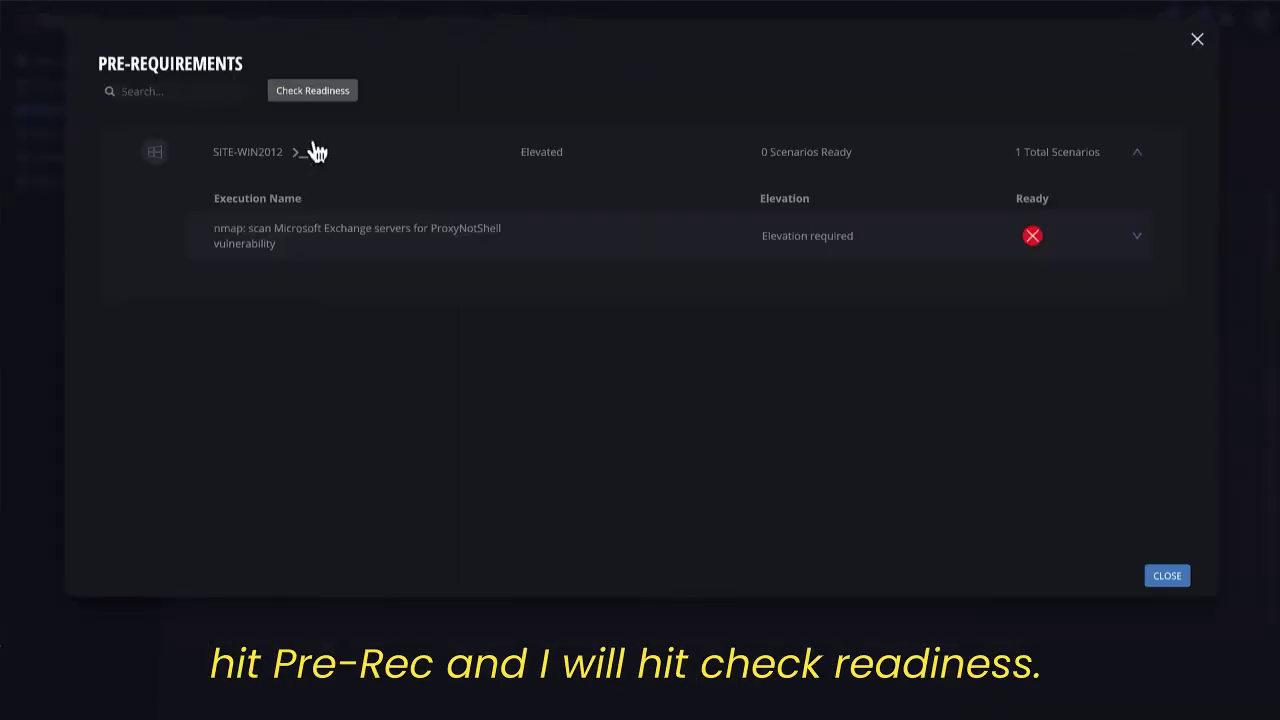
left_click(313, 94)
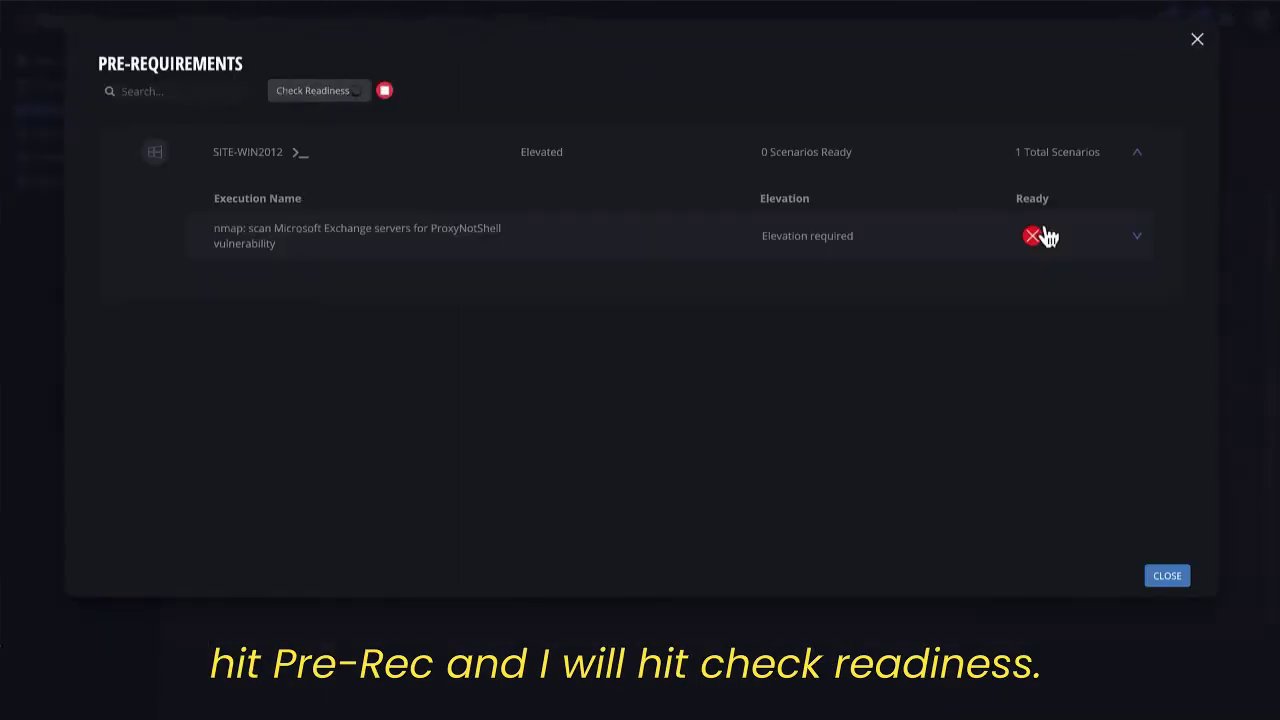
left_click(1139, 246)
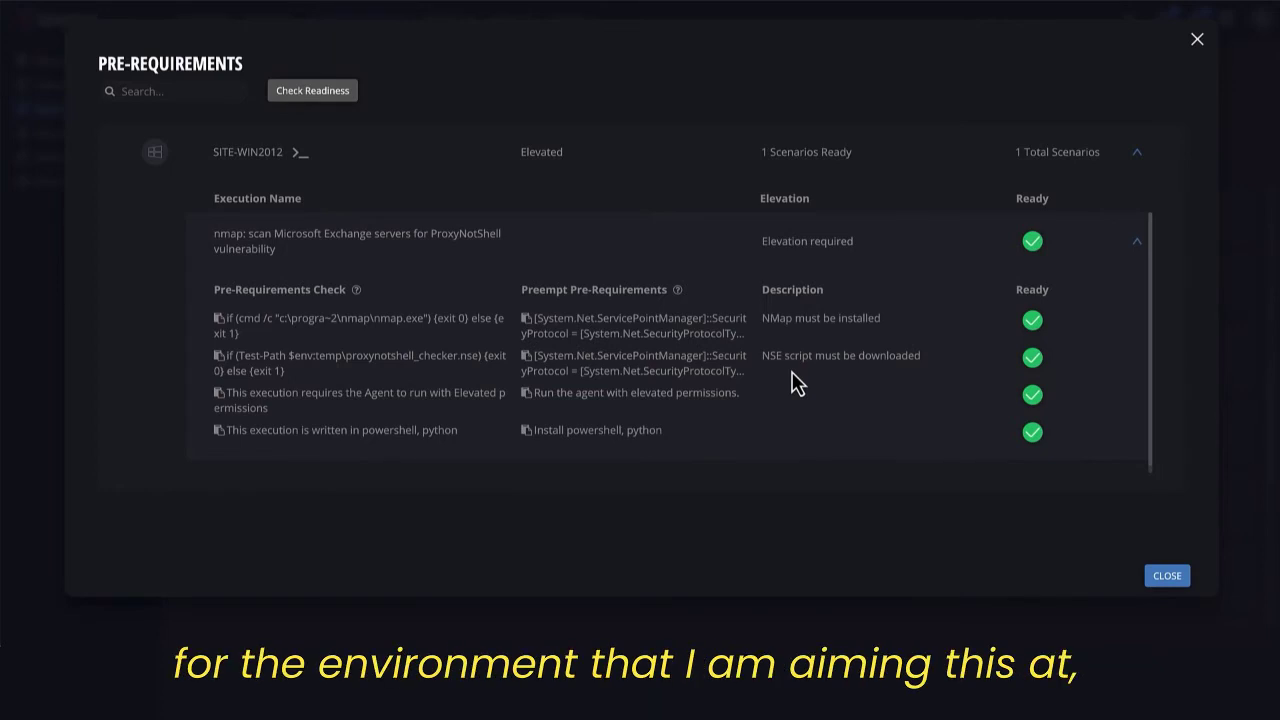
Close the Pre-Requirements window and launch PNSTest1 from the assessments list
left_click(1172, 594)
scroll(1070, 415, "down", 3)
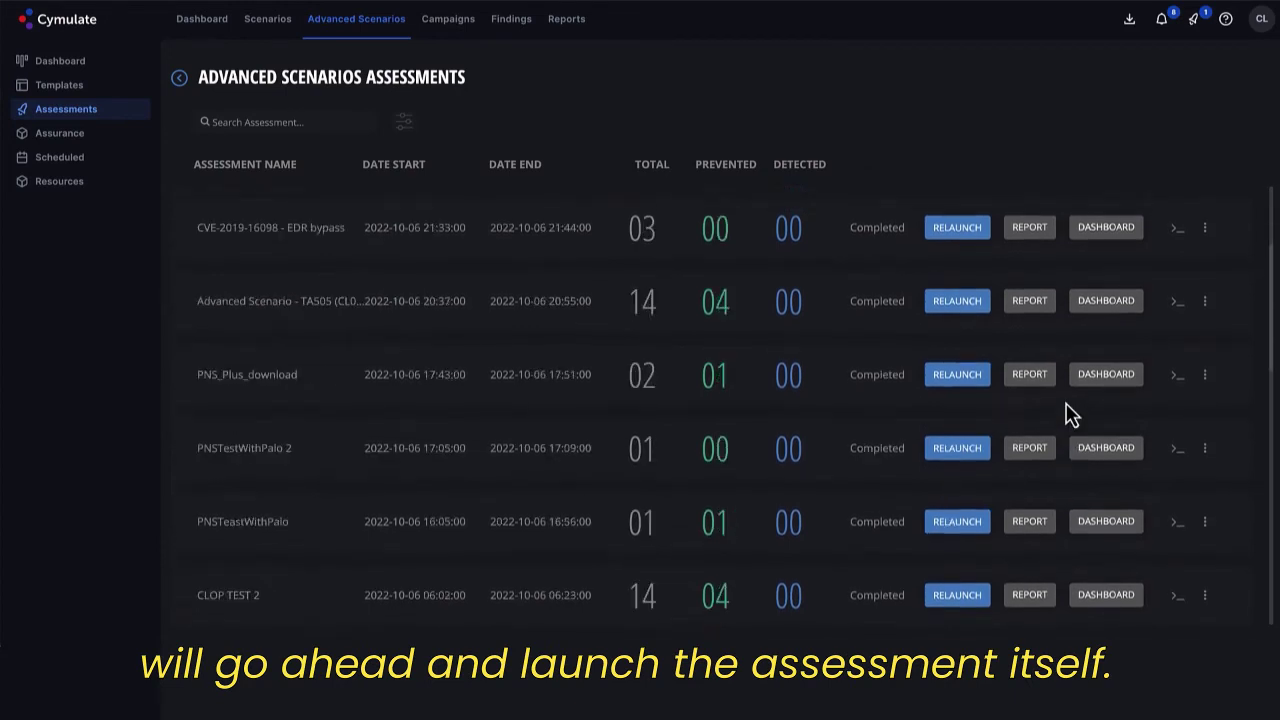
scroll(1070, 415, "down", 2)
scroll(1070, 415, "down", 3)
scroll(1070, 415, "down", 3)
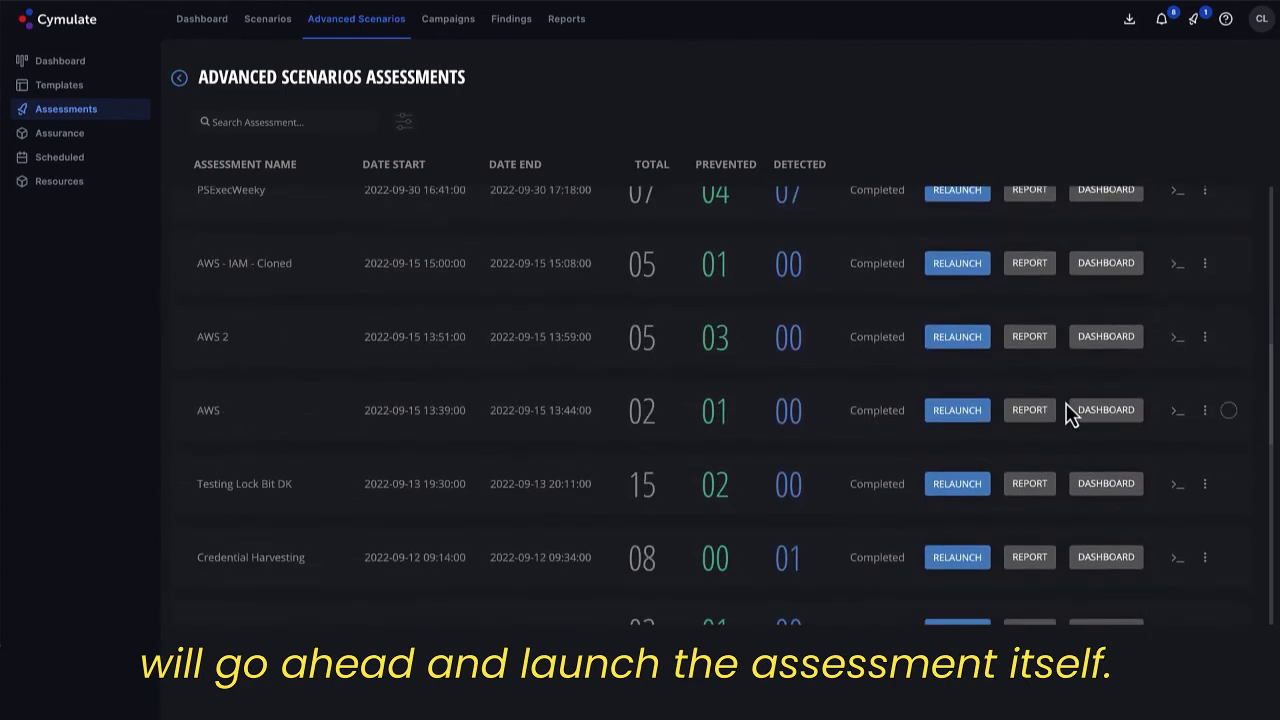
scroll(1070, 415, "down", 1)
scroll(1070, 415, "down", 1)
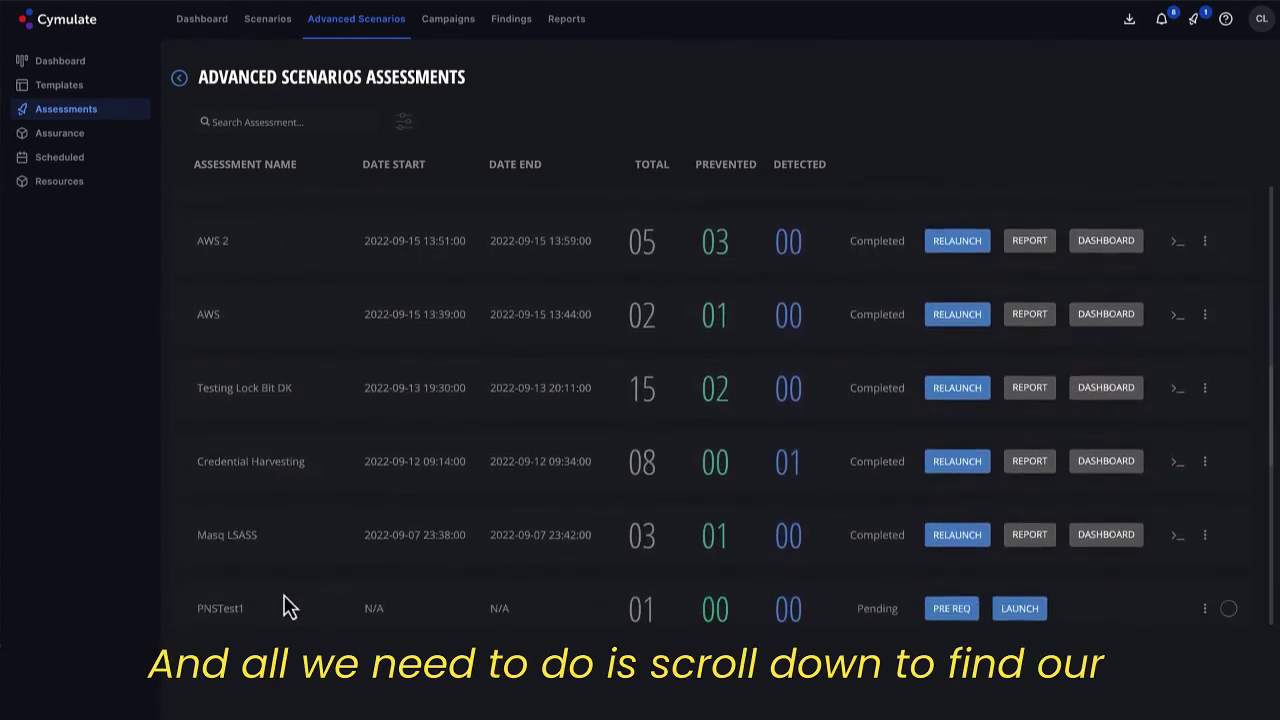
left_click(1020, 610)
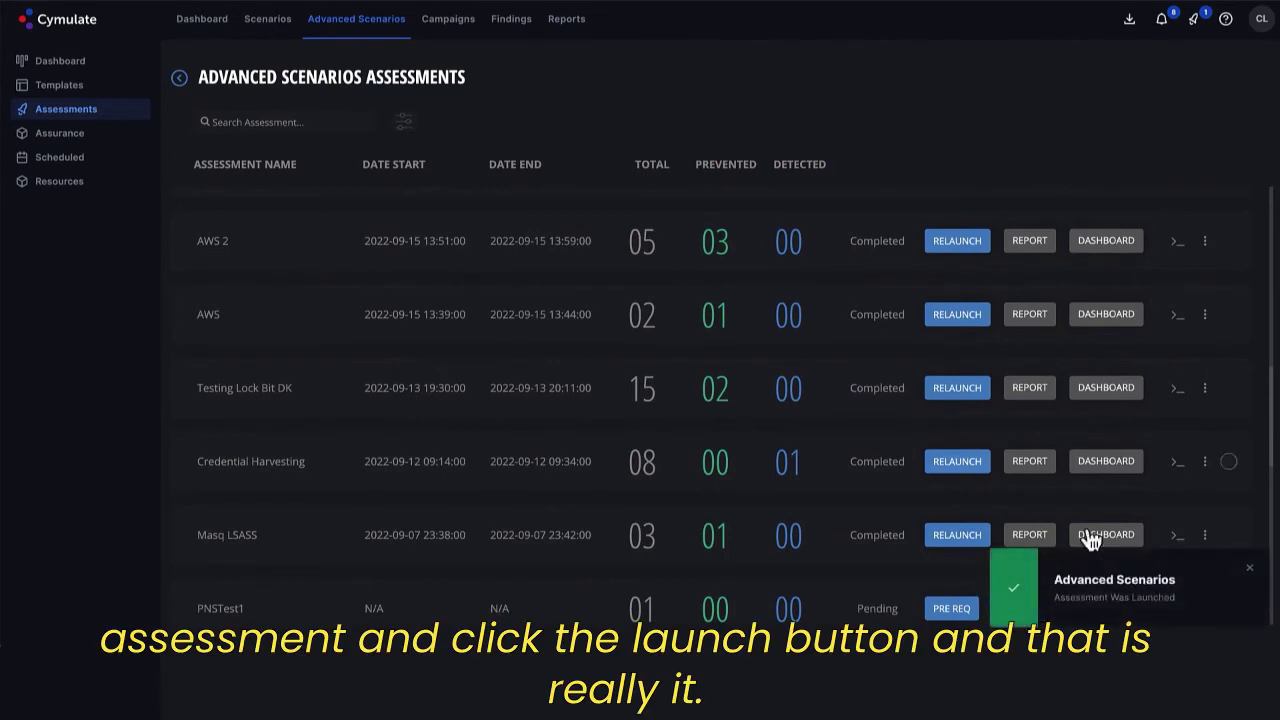
Scroll back to the top of the assessments list to watch PNSTest1 running
scroll(375, 315, "up", 5)
scroll(378, 316, "up", 5)
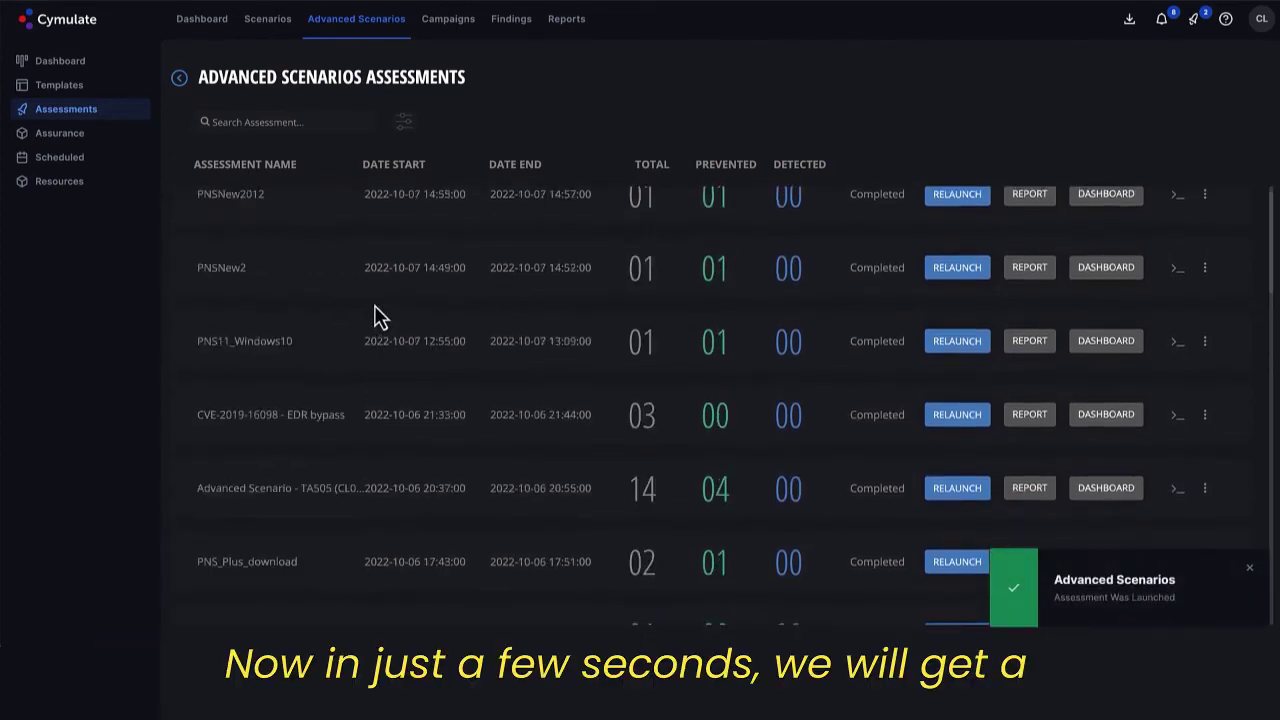
scroll(378, 316, "up", 1)
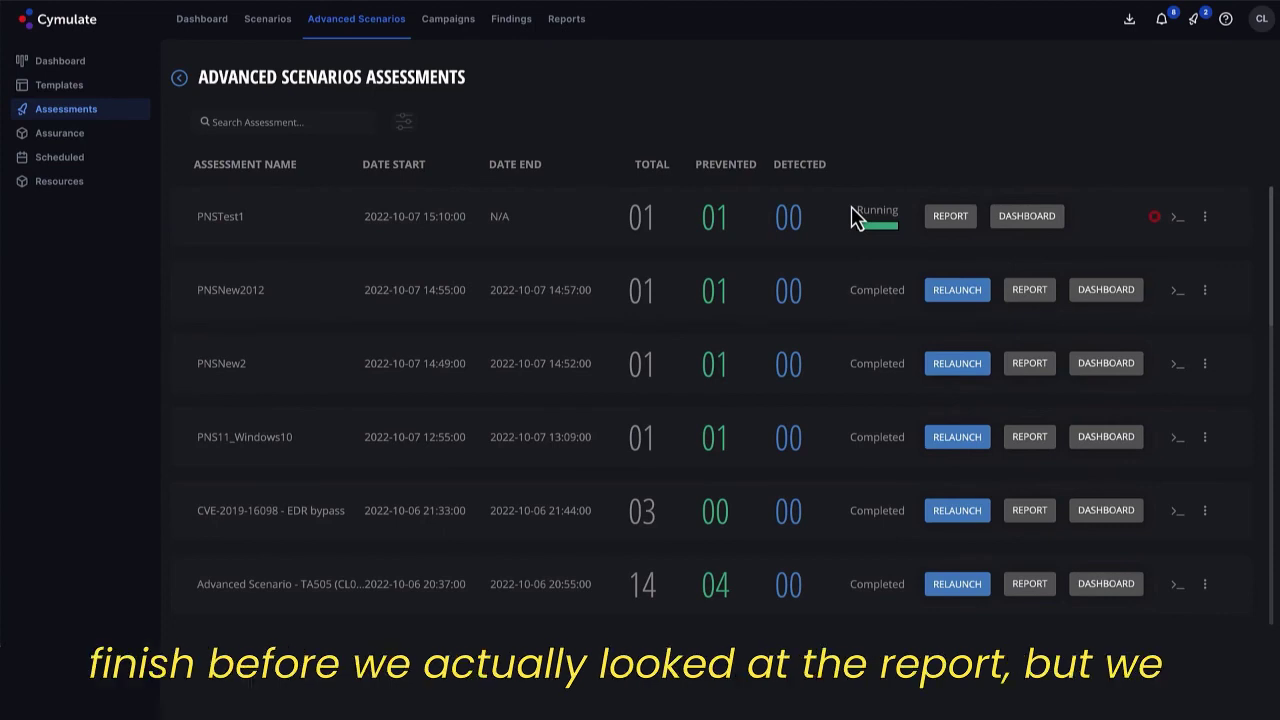
Open the PNSTest1 report and go to its findings
left_click(951, 226)
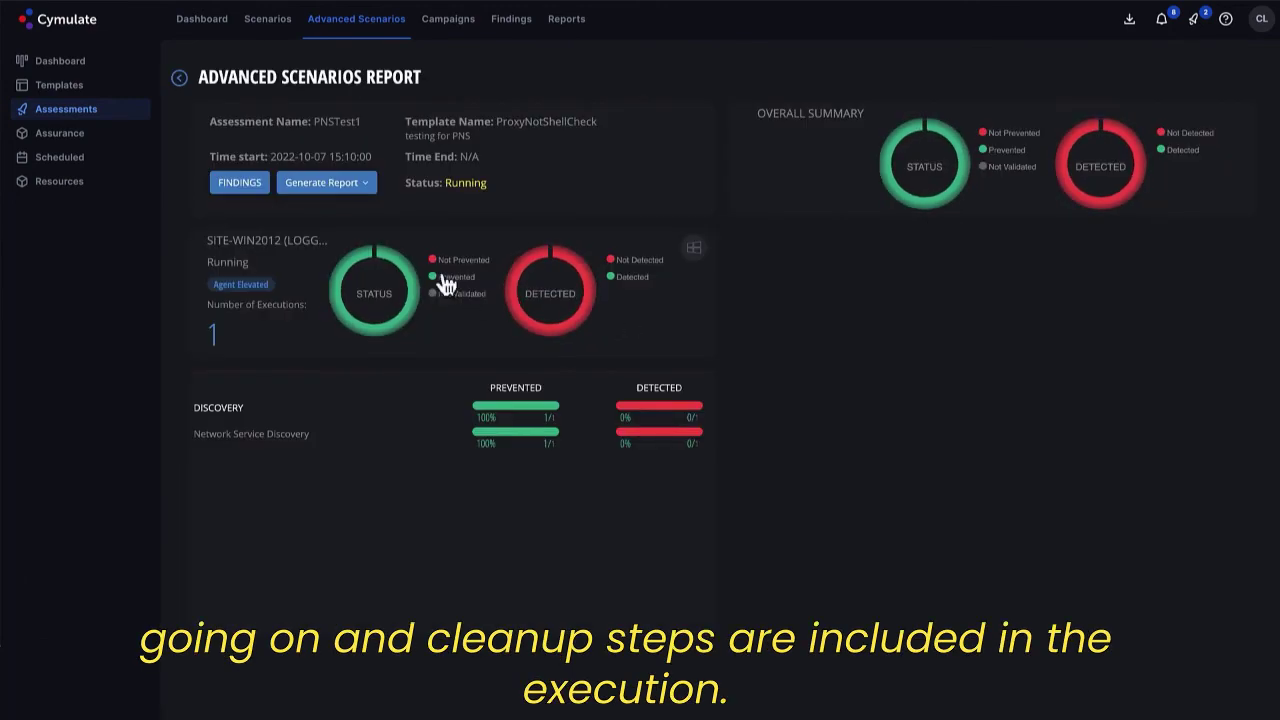
left_click(242, 183)
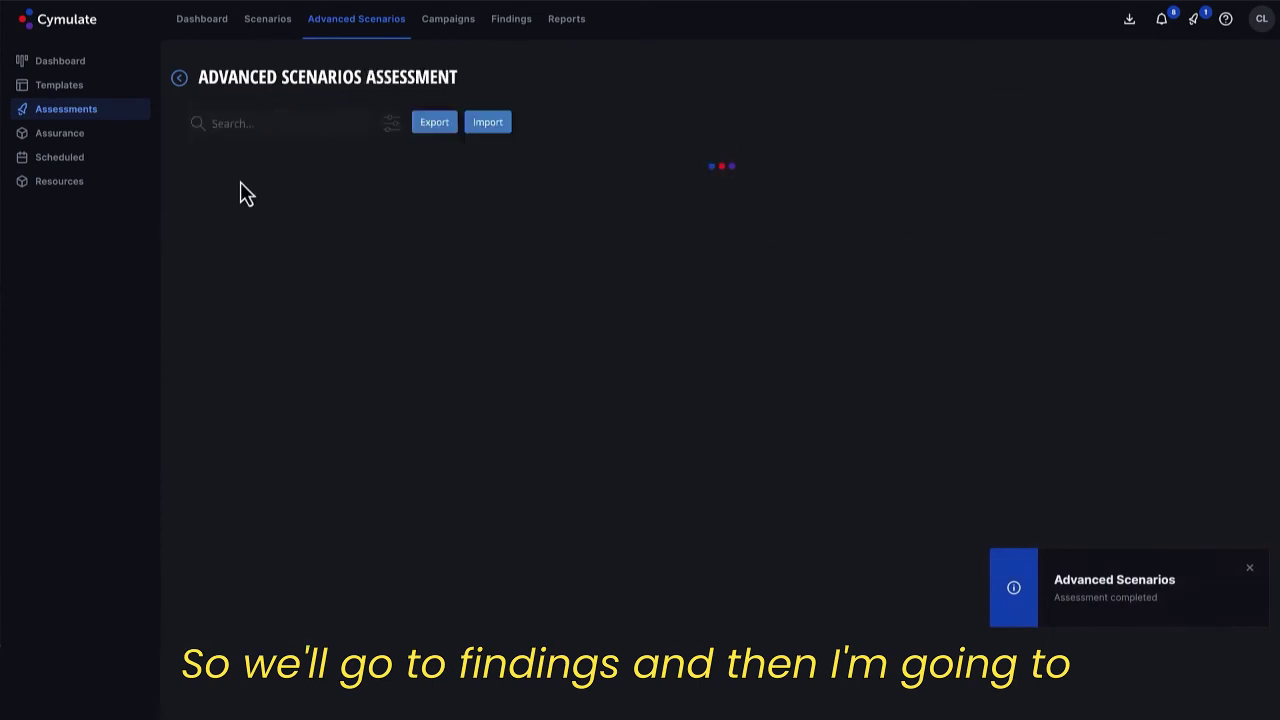
Show the nmap finding's details down to its output: port 443 open, Exchange not vulnerable
left_click(1128, 216)
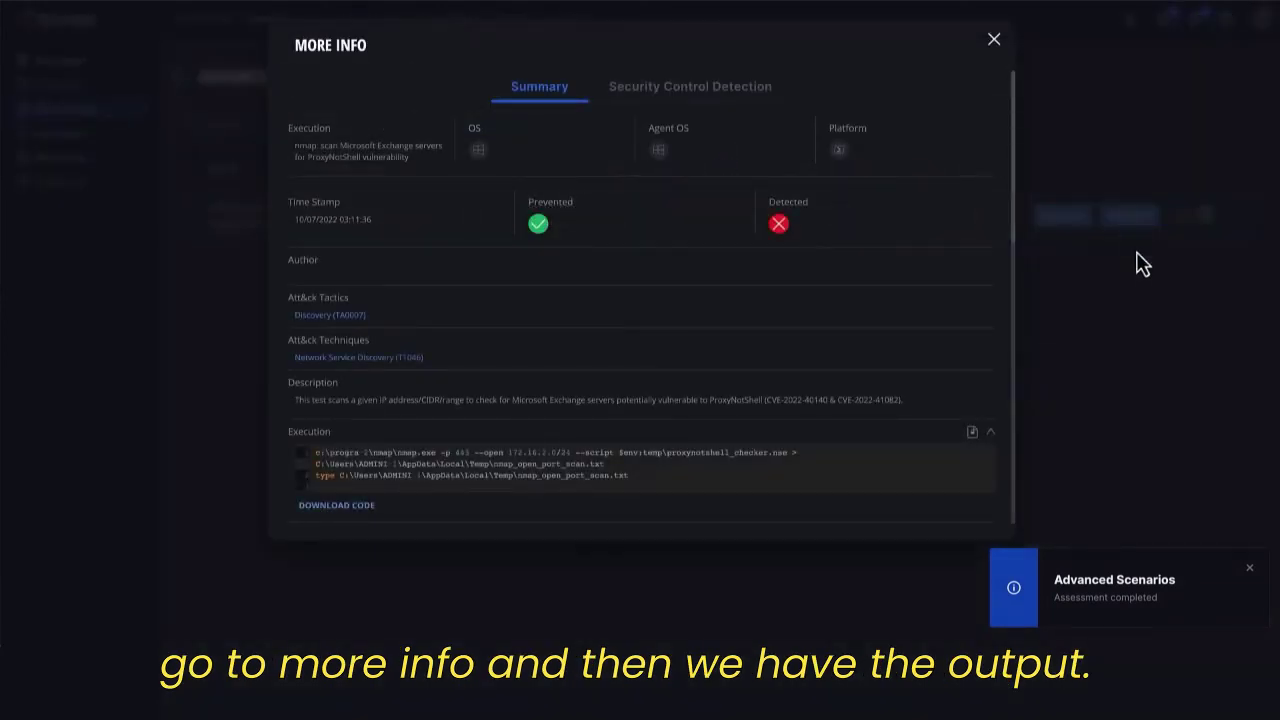
scroll(829, 380, "down", 2)
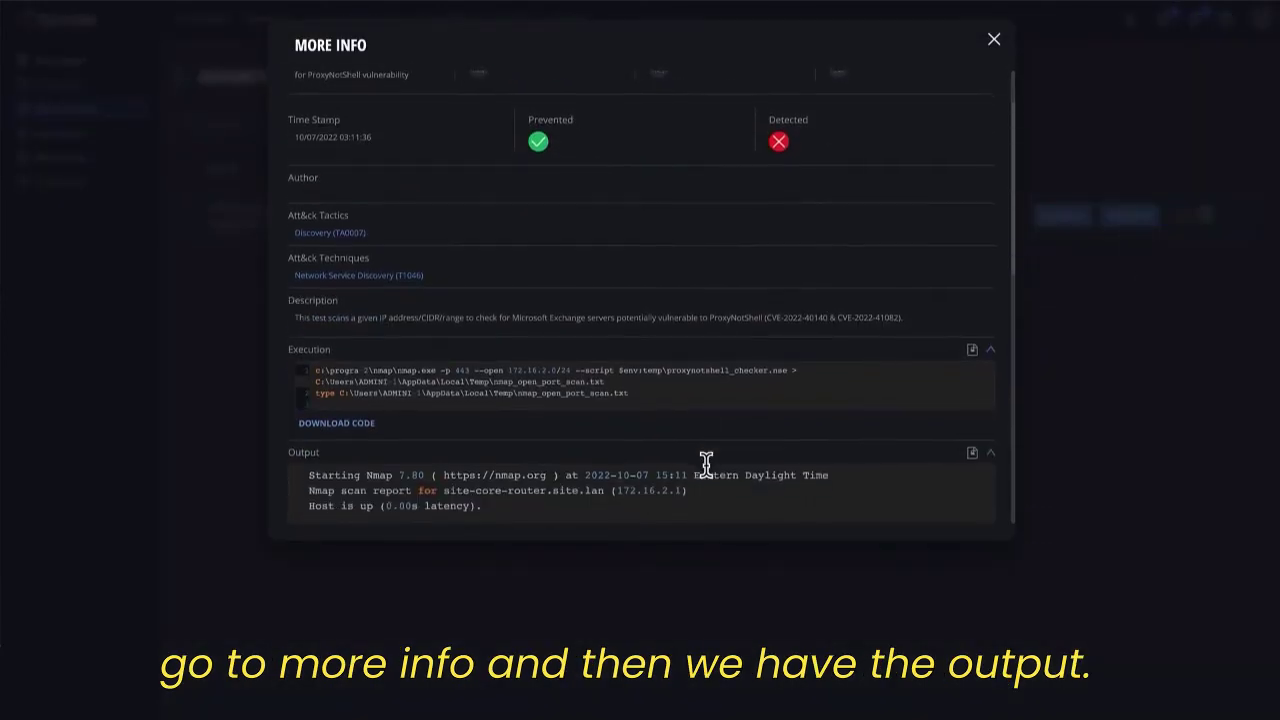
scroll(706, 463, "down", 2)
scroll(706, 463, "down", 1)
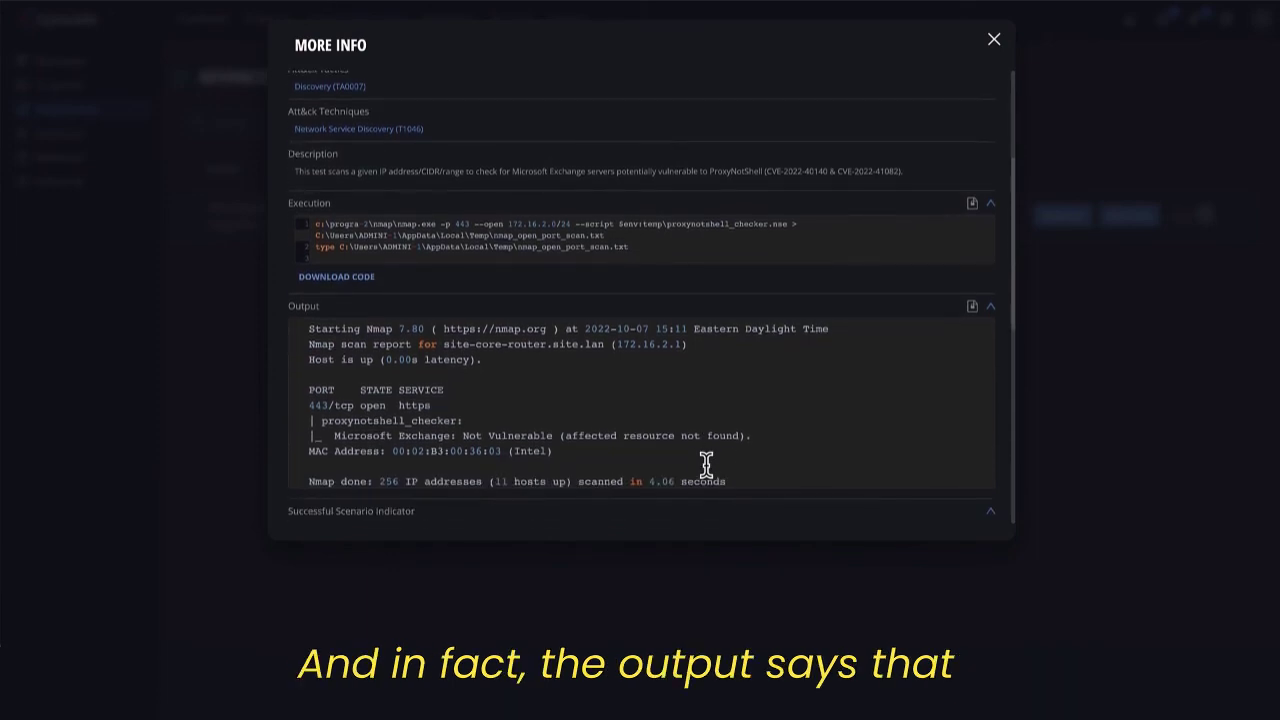